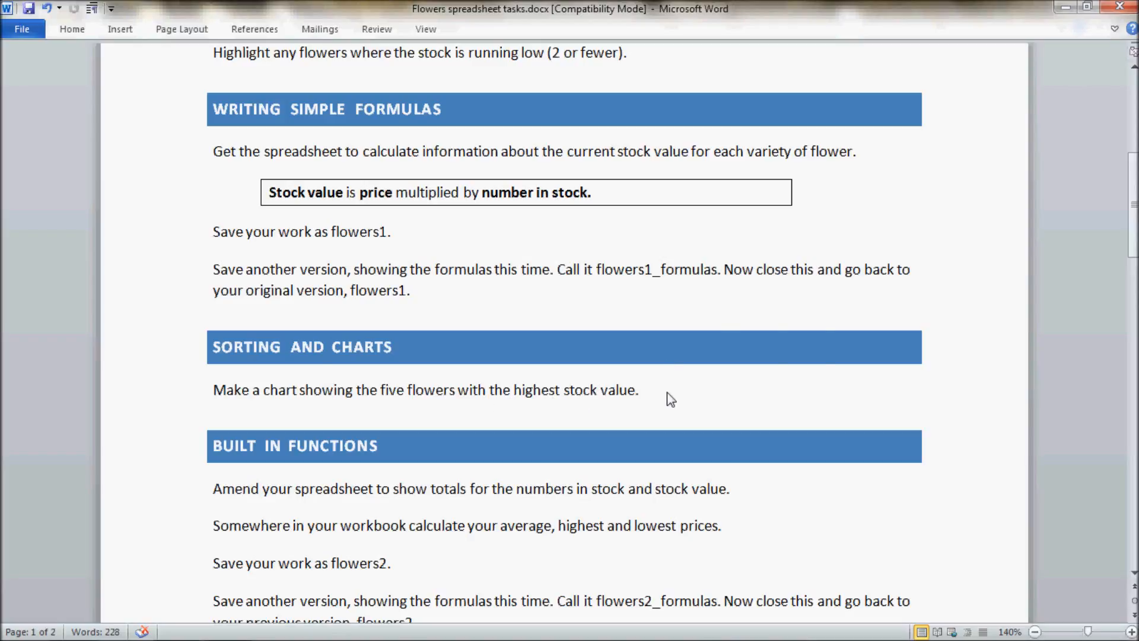
Switch to the Flowers1.xlsx workbook in Excel.
key(alt+Tab)
click(457, 277)
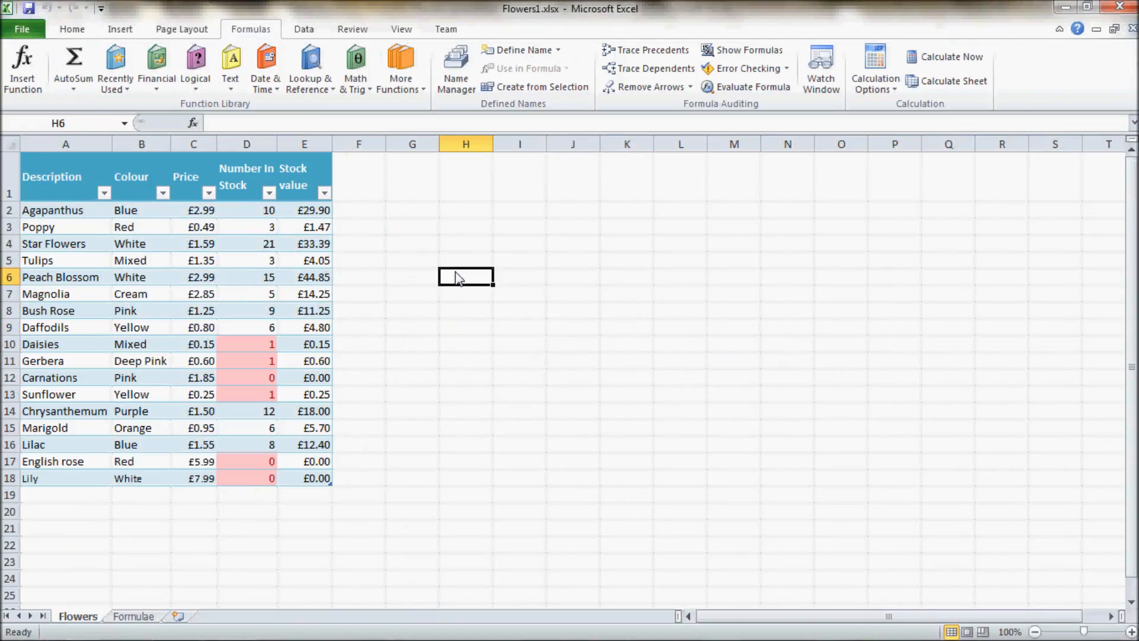
click(37, 212)
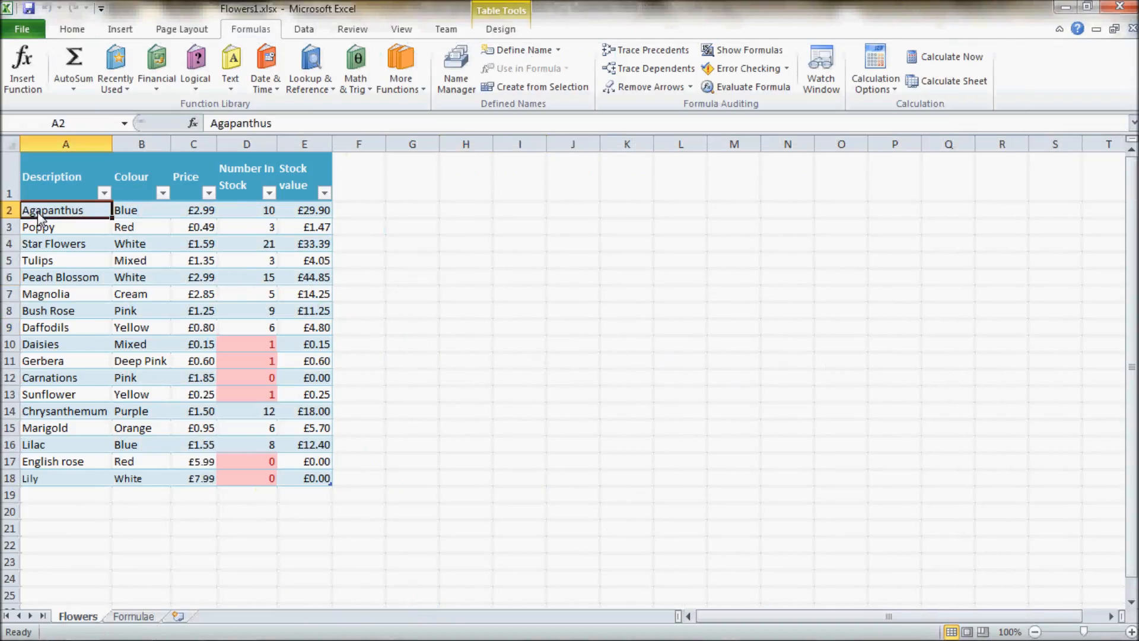
click(305, 213)
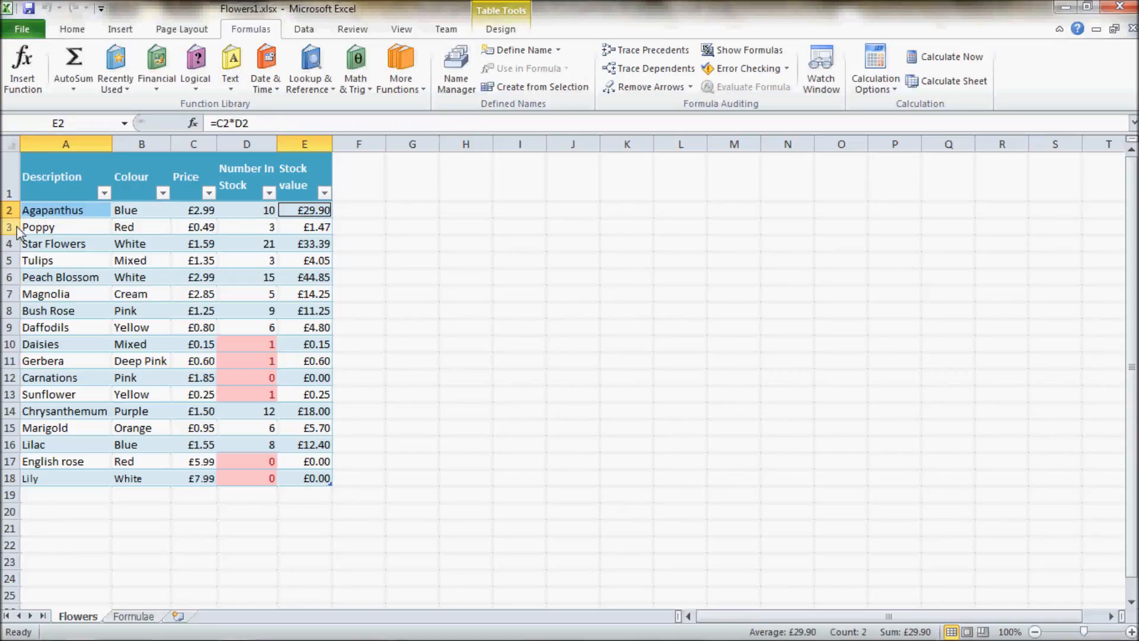
ctrl+click(42, 248)
ctrl+click(306, 246)
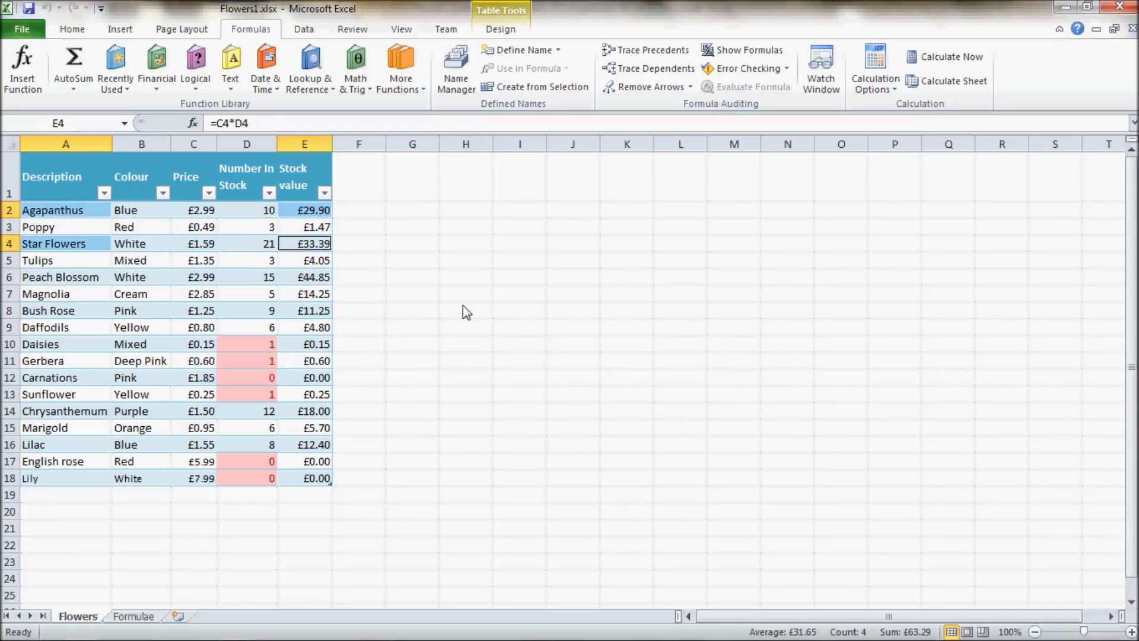
click(449, 350)
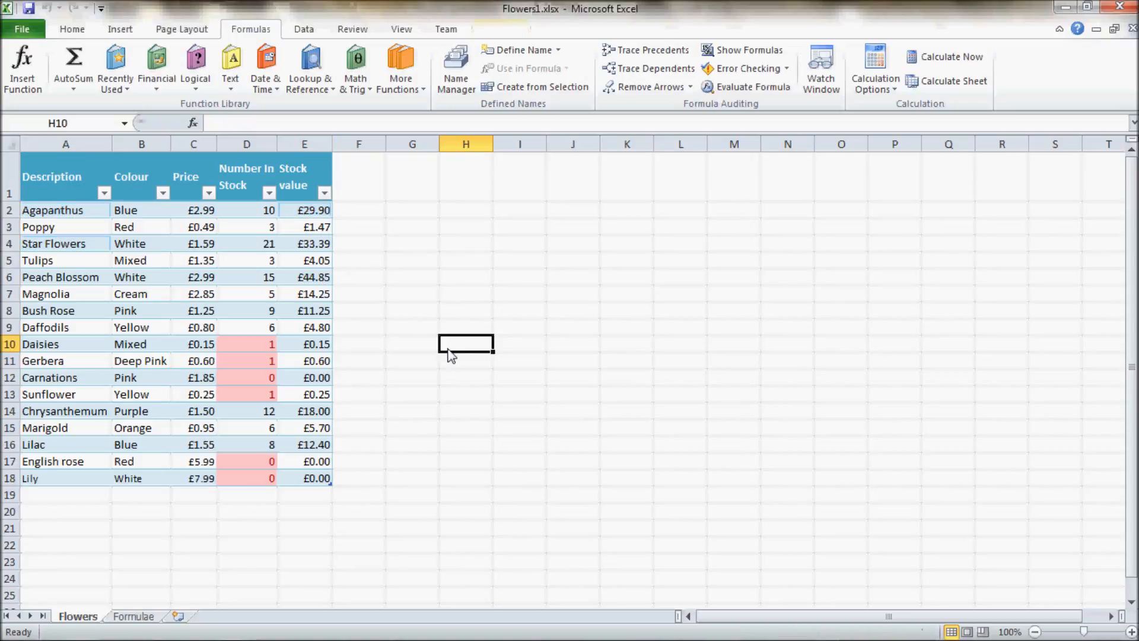
Try sorting the flower table by Stock value from largest to smallest and undo the sort.
click(305, 231)
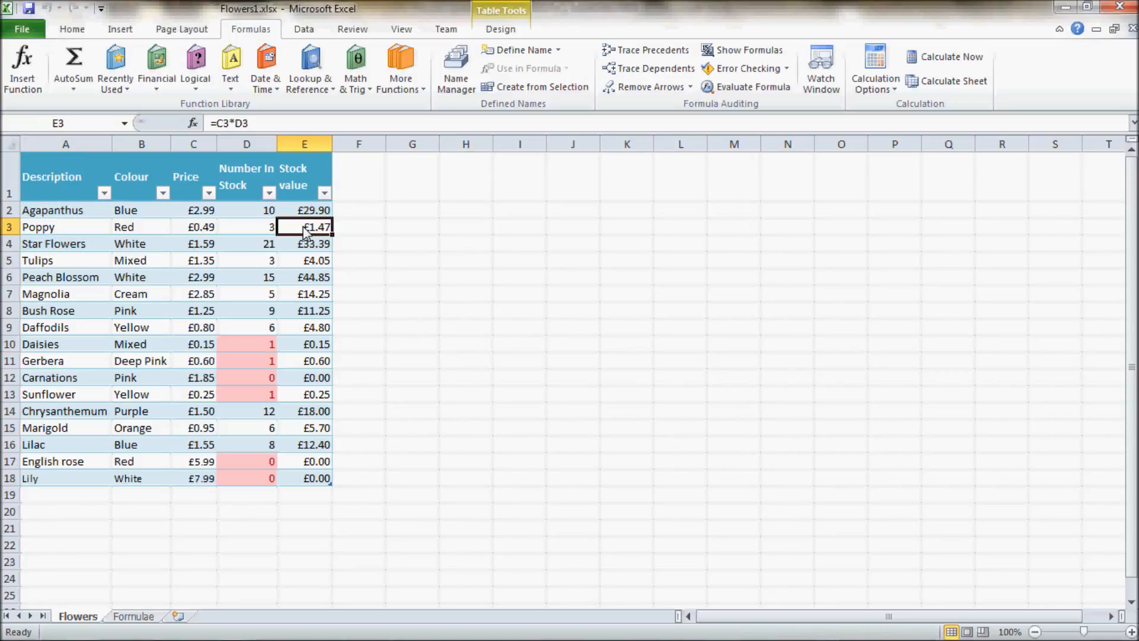
click(327, 193)
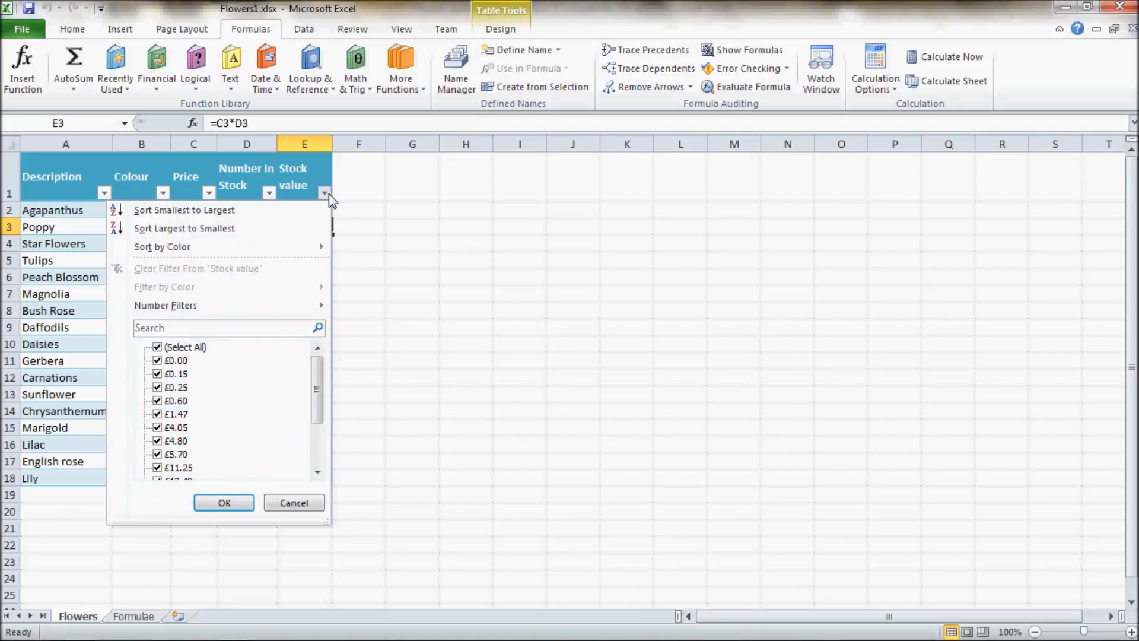
click(192, 231)
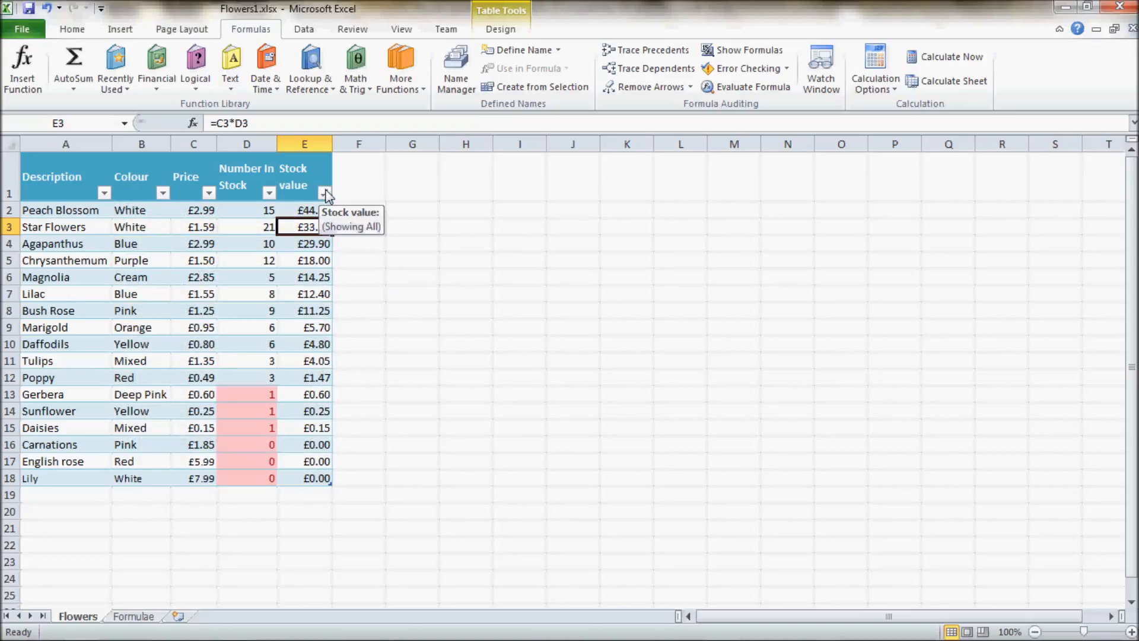
key(ctrl+z)
click(464, 292)
Sort the flower table by the Stock value column from largest to smallest.
click(299, 227)
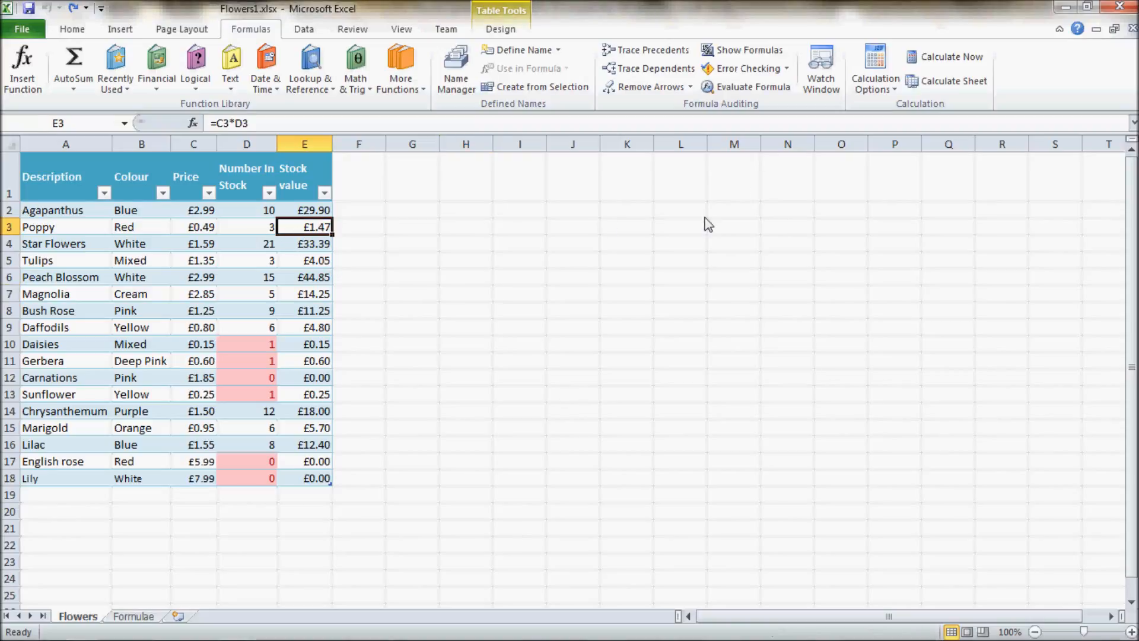
click(84, 33)
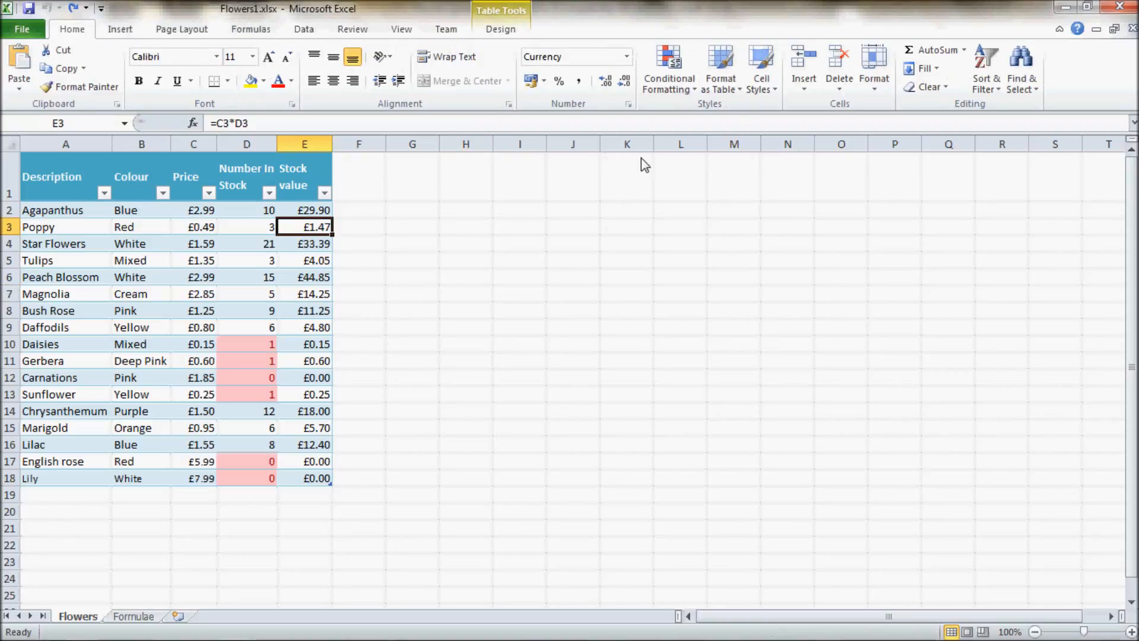
click(1000, 89)
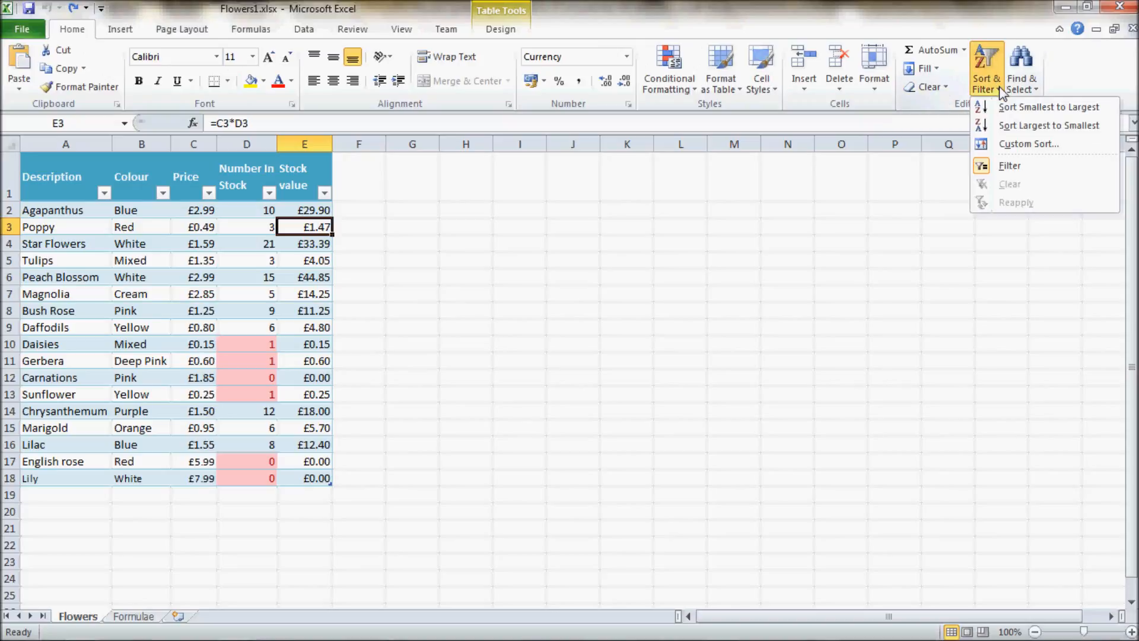
click(1015, 126)
click(501, 310)
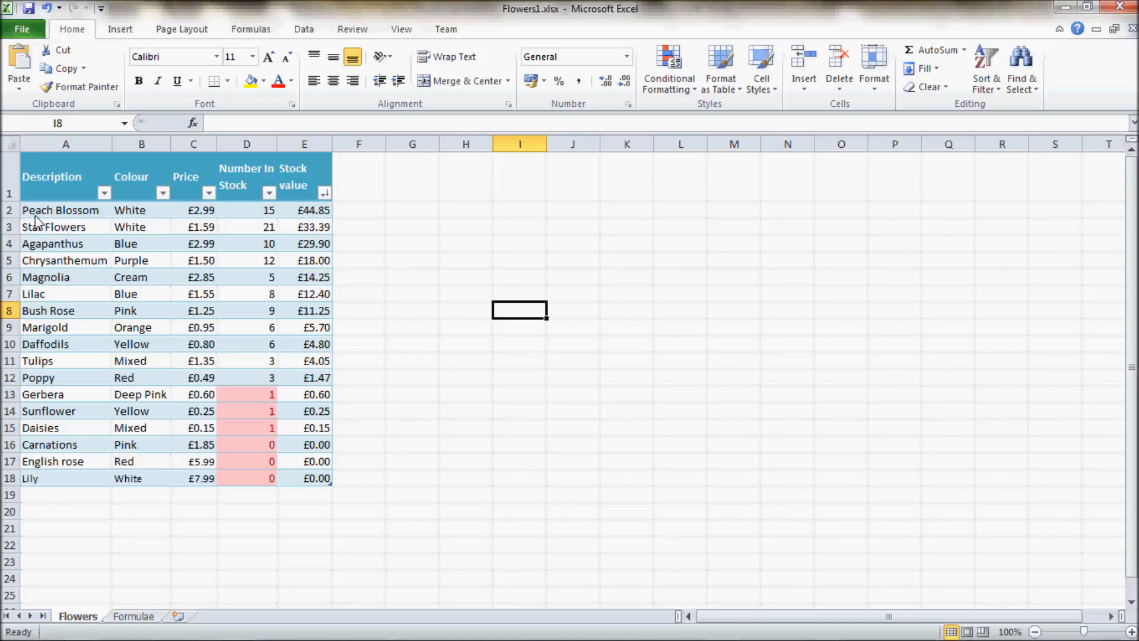
drag(43, 189, 52, 278)
ctrl+click(283, 184)
drag(283, 184, 301, 286)
click(422, 279)
drag(39, 172, 71, 278)
drag(288, 183, 300, 280)
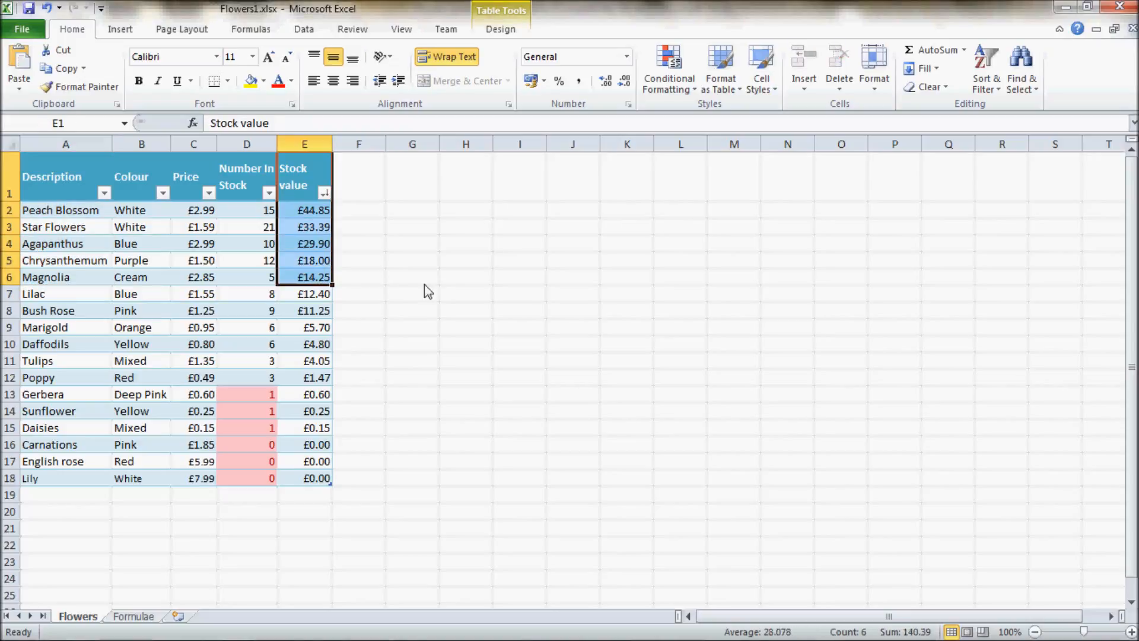
click(424, 283)
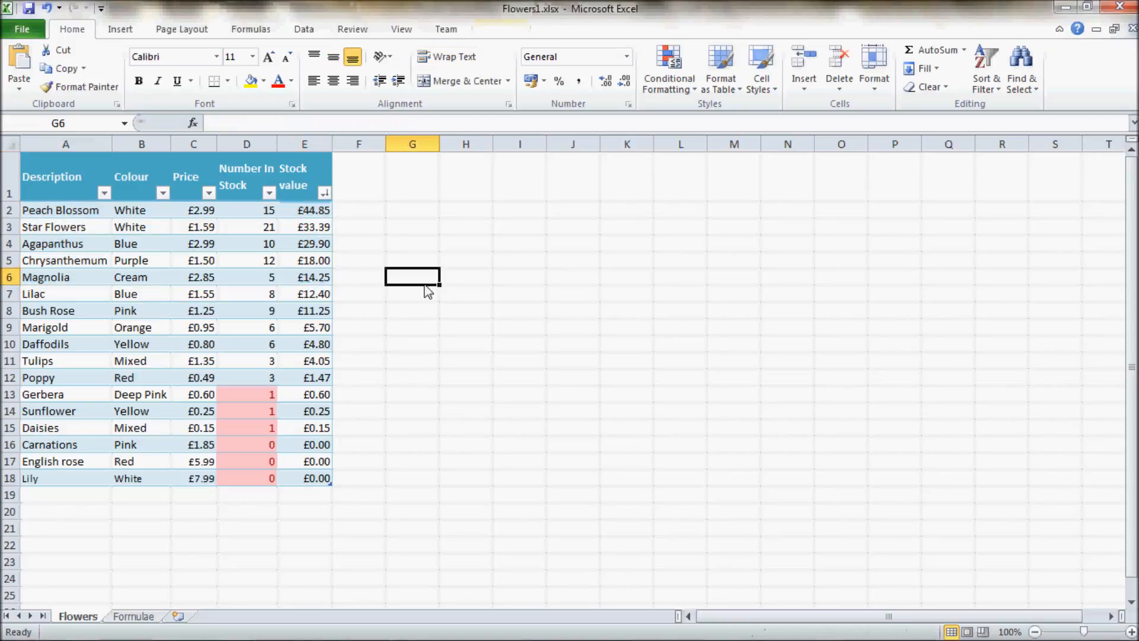
Insert a 3-D clustered column chart from the Description and Stock value headers and first five flowers, A1:A6 and E1:E6.
click(54, 169)
drag(55, 172, 62, 279)
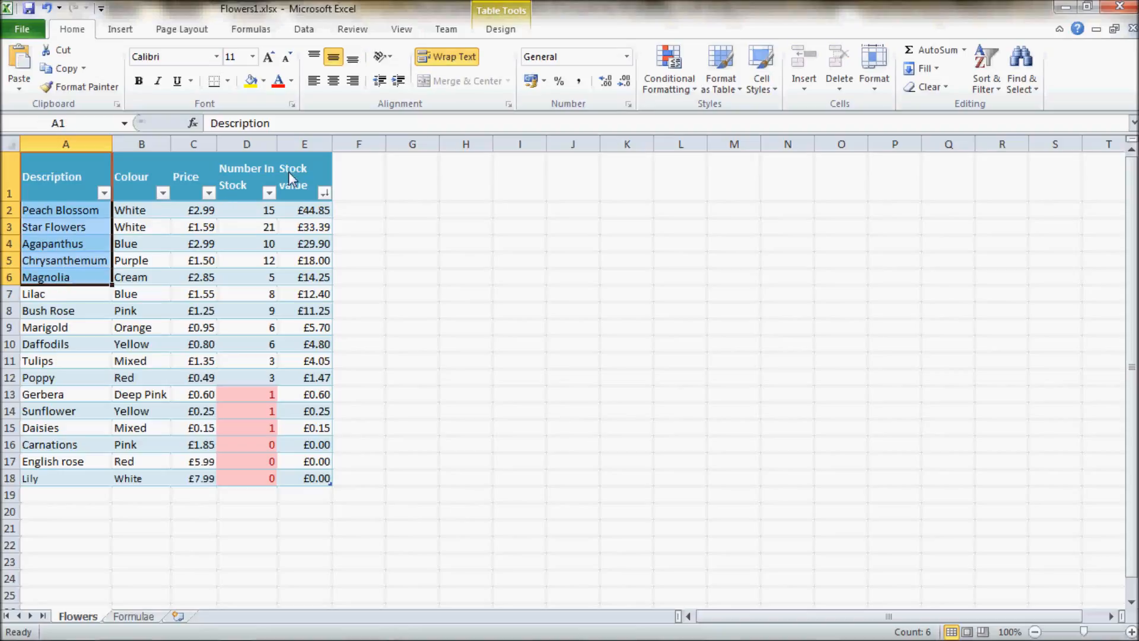
ctrl+drag(289, 178, 304, 277)
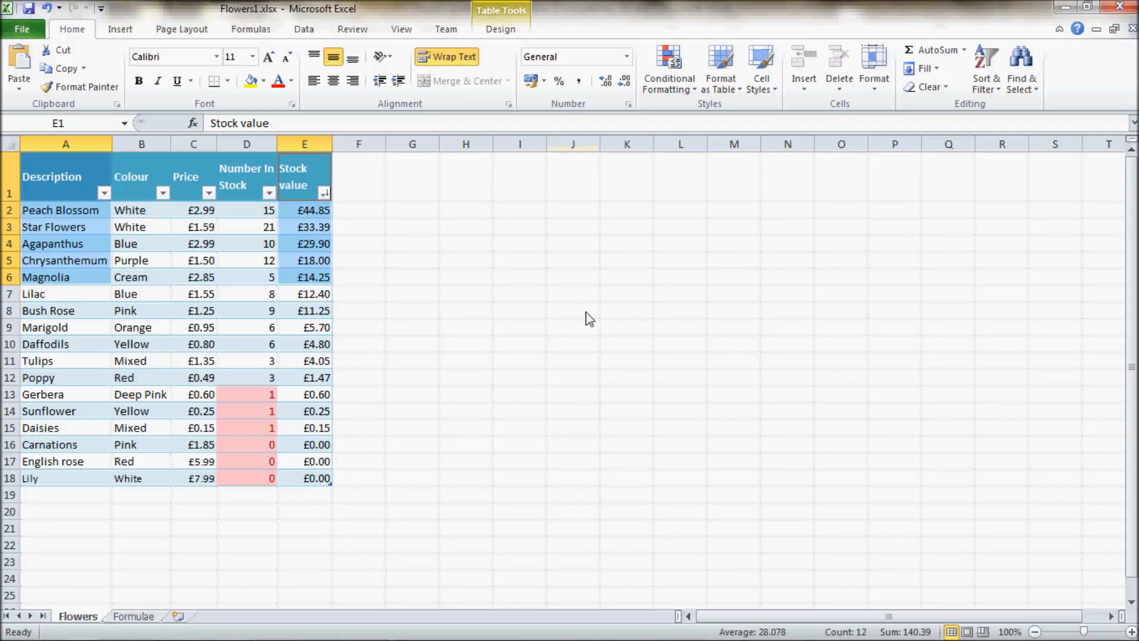
click(120, 29)
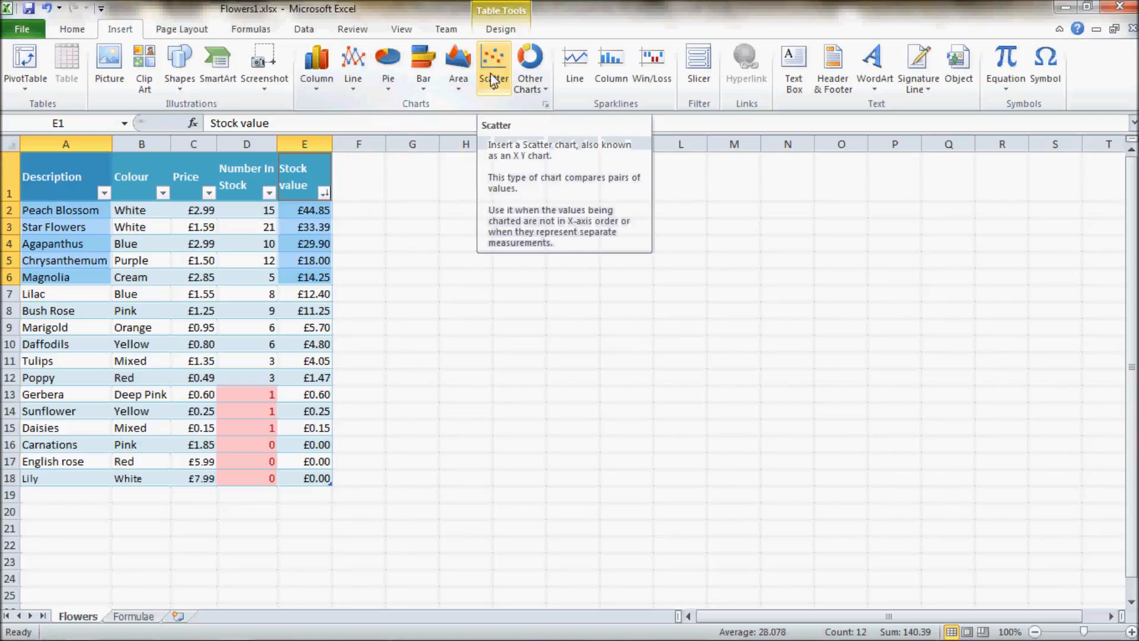
click(314, 83)
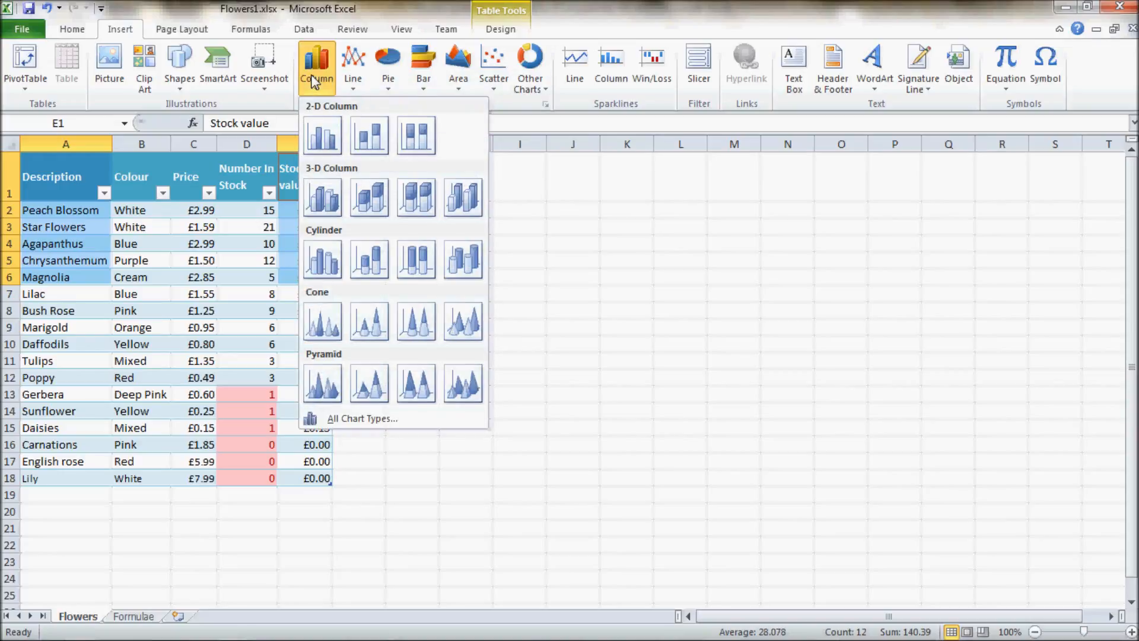
click(325, 198)
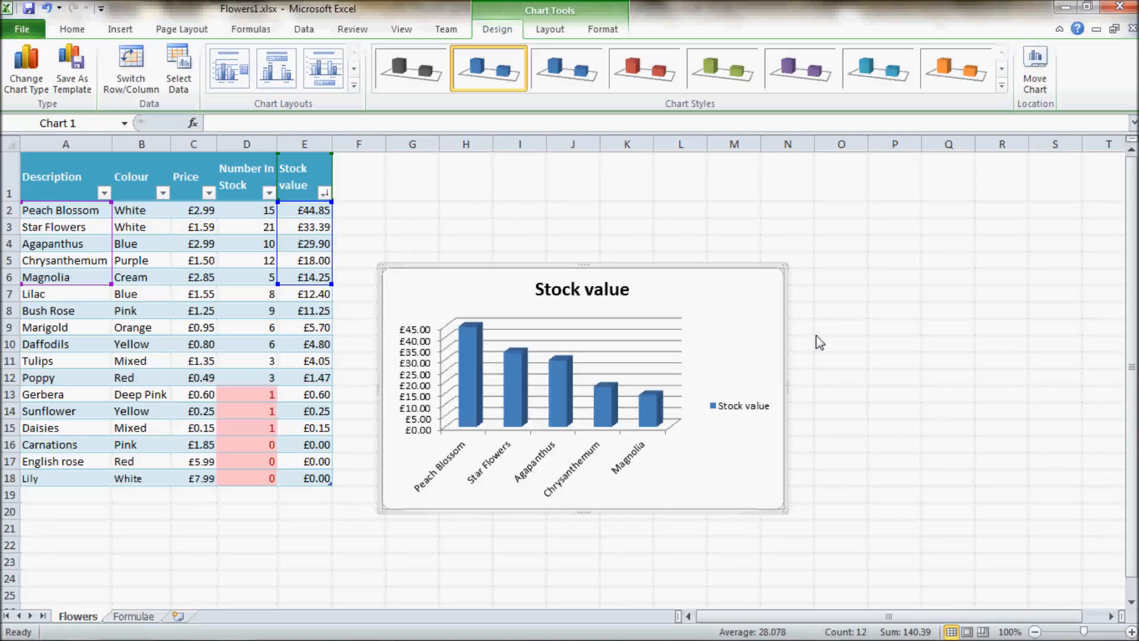
Delete the chart's legend and change the chart title to "Flowers with the highest stock value".
click(734, 409)
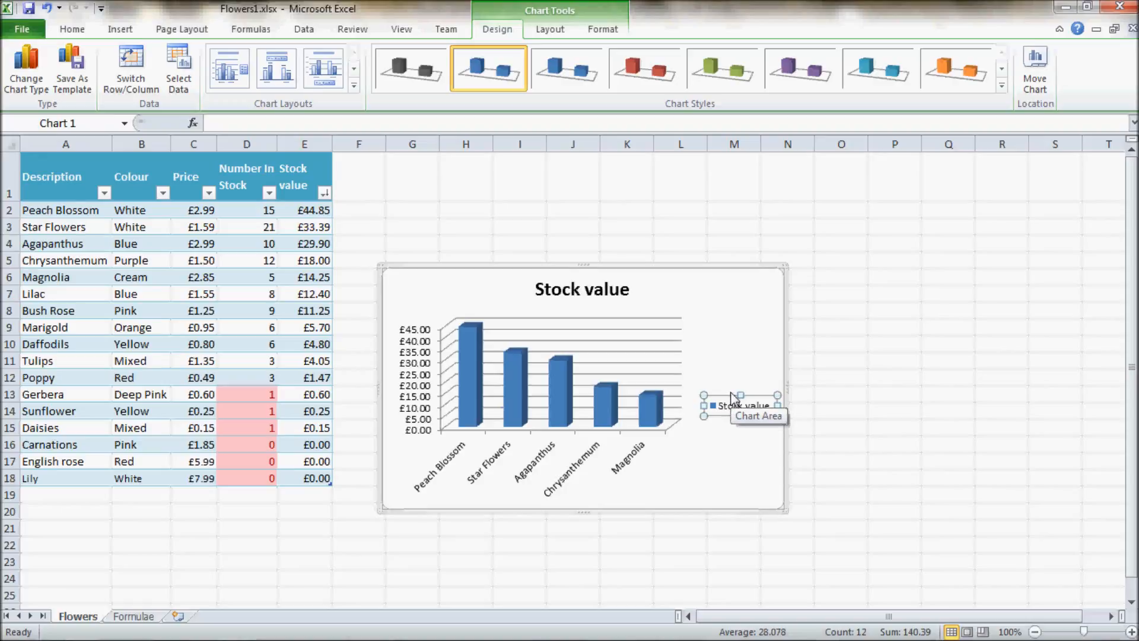
key(Delete)
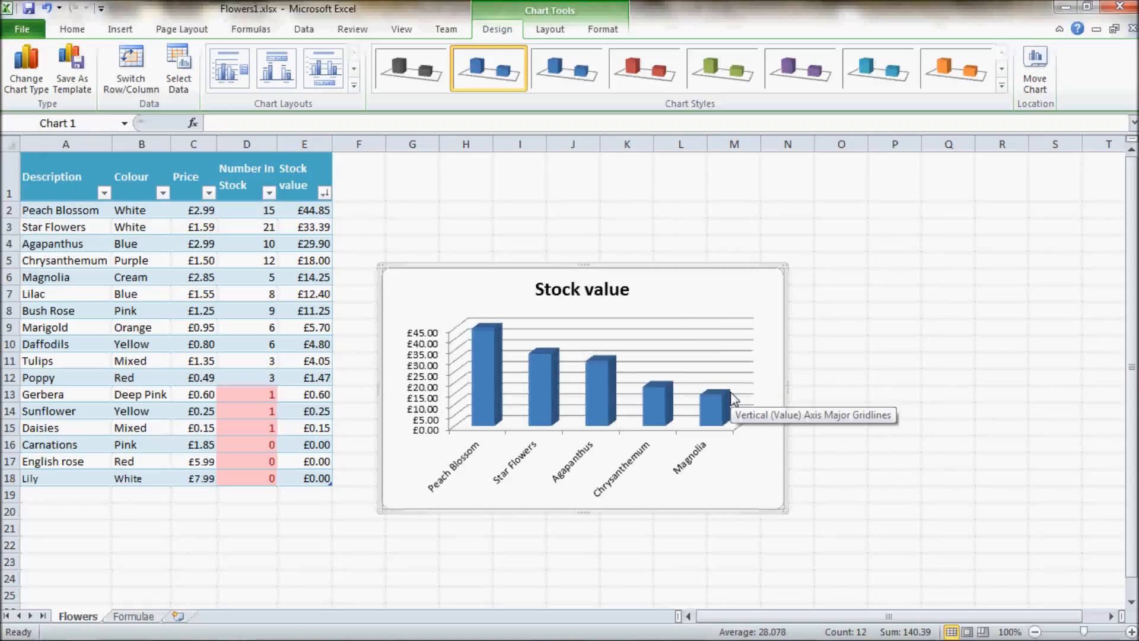
click(593, 289)
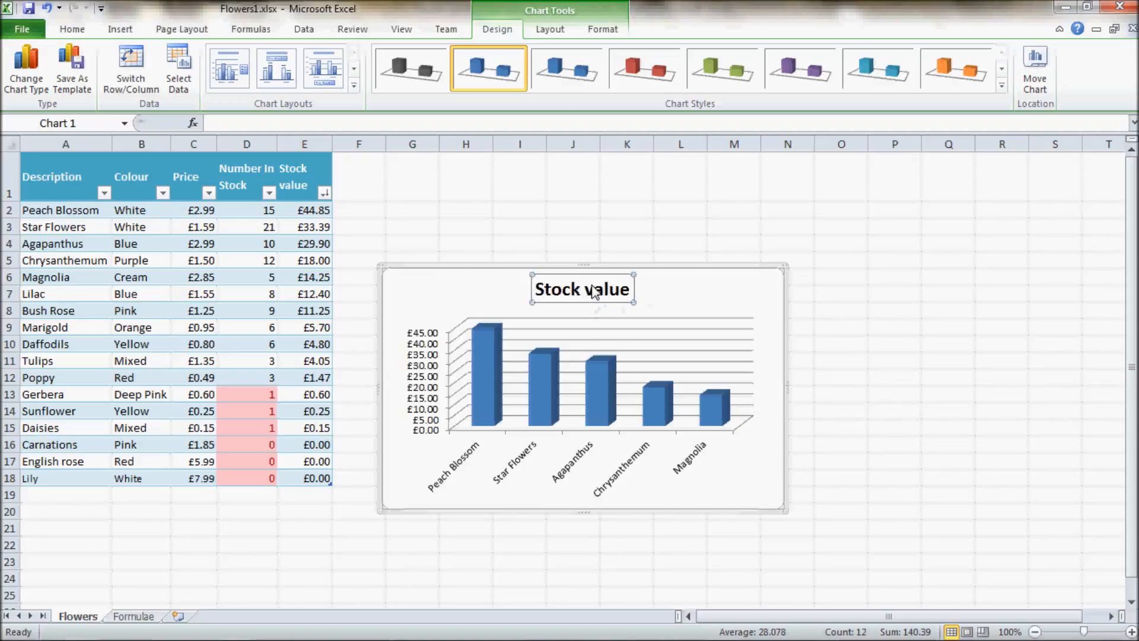
click(630, 290)
drag(630, 291, 537, 295)
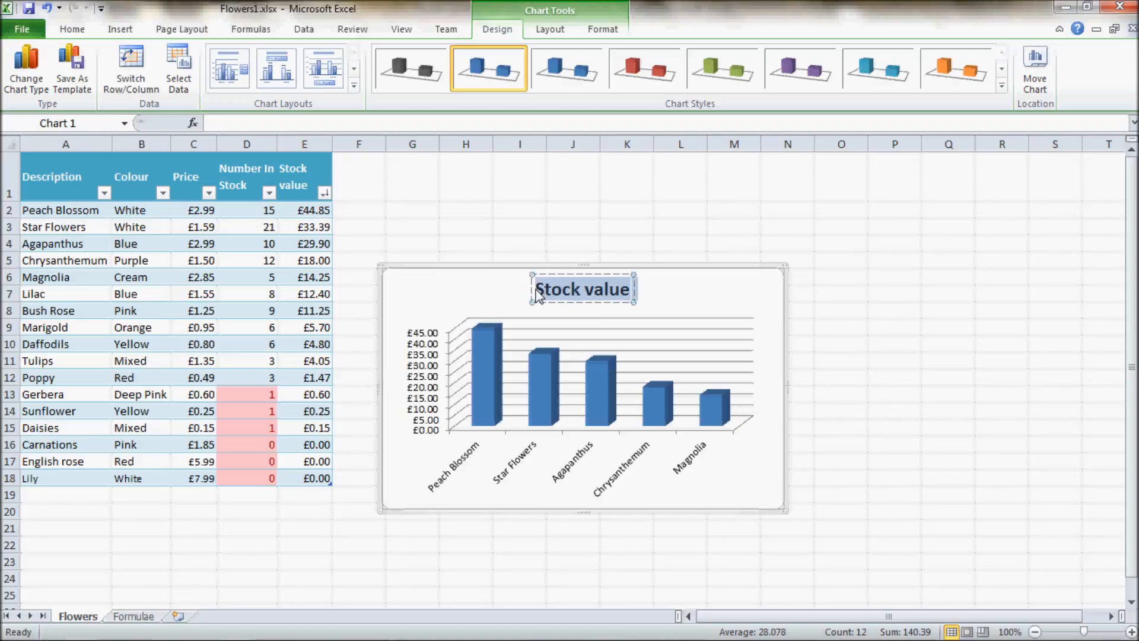
click(537, 295)
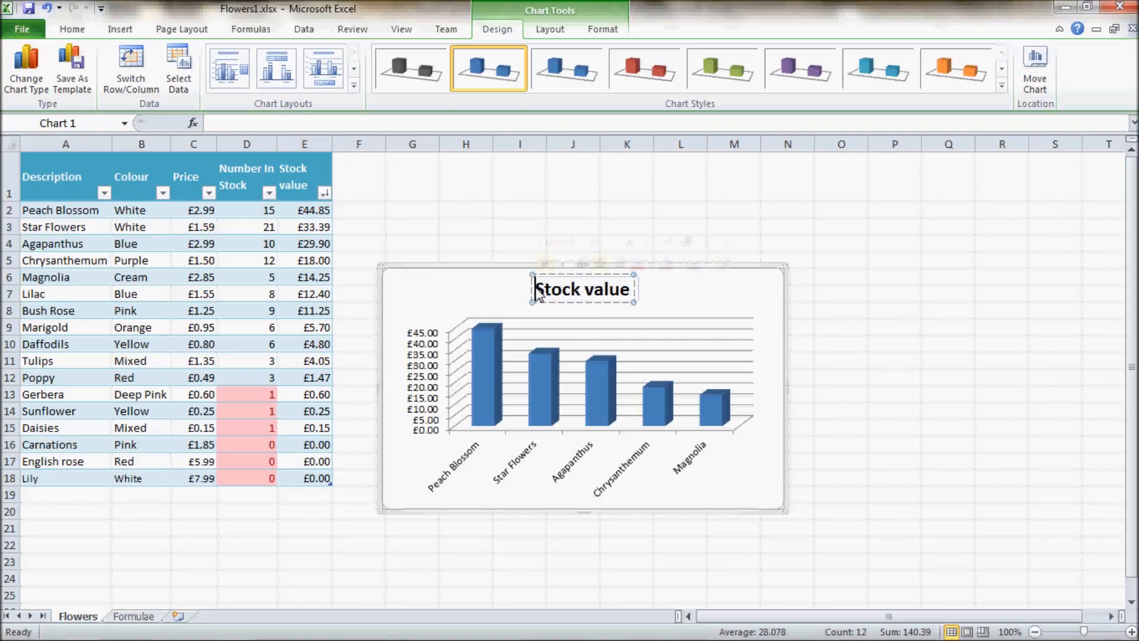
text(Flowers with )
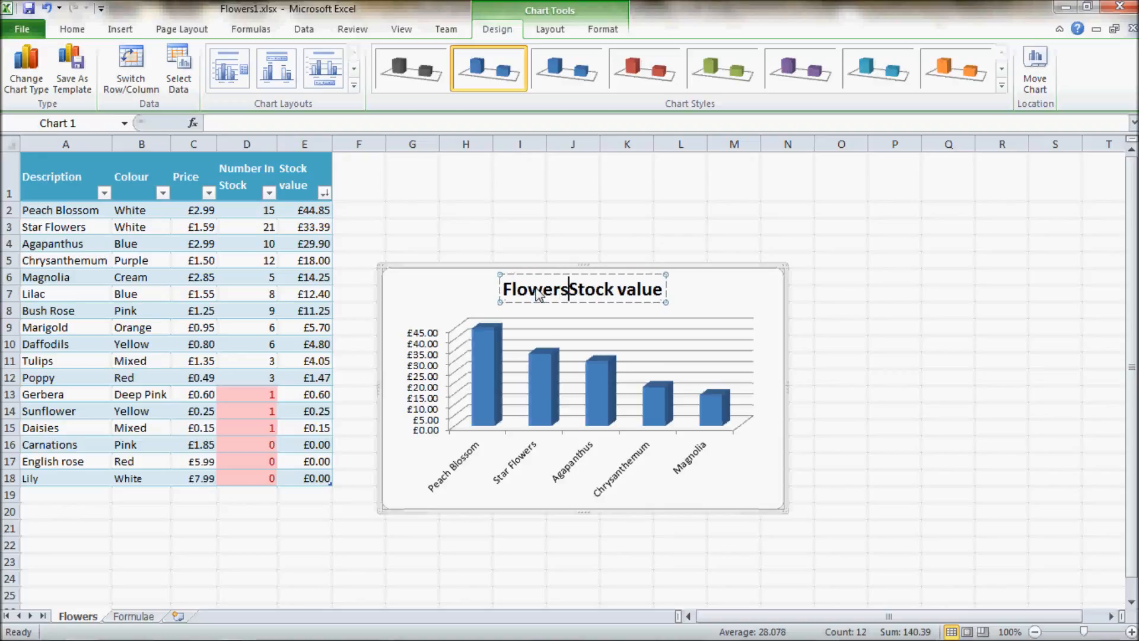
text(the hu)
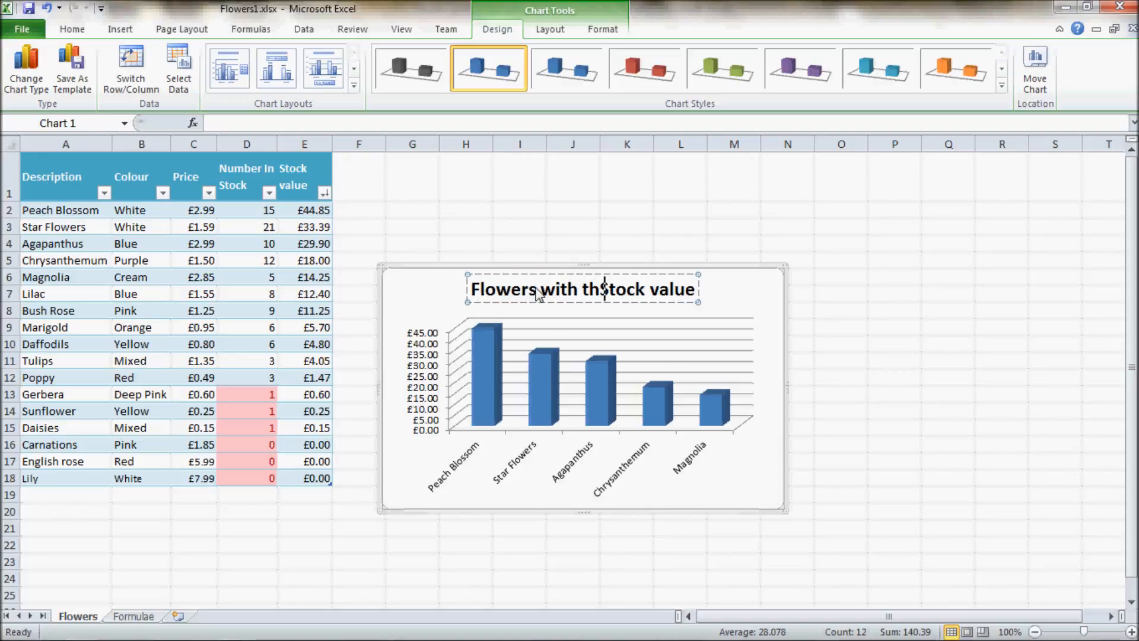
key(BackSpace)
text(ighest)
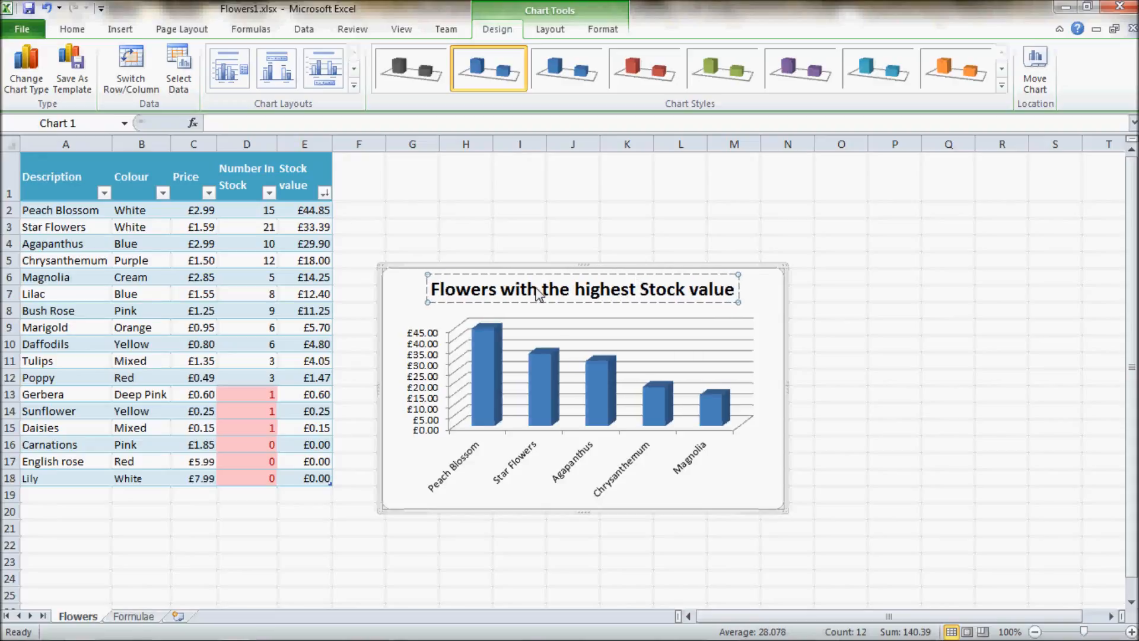
key(Delete)
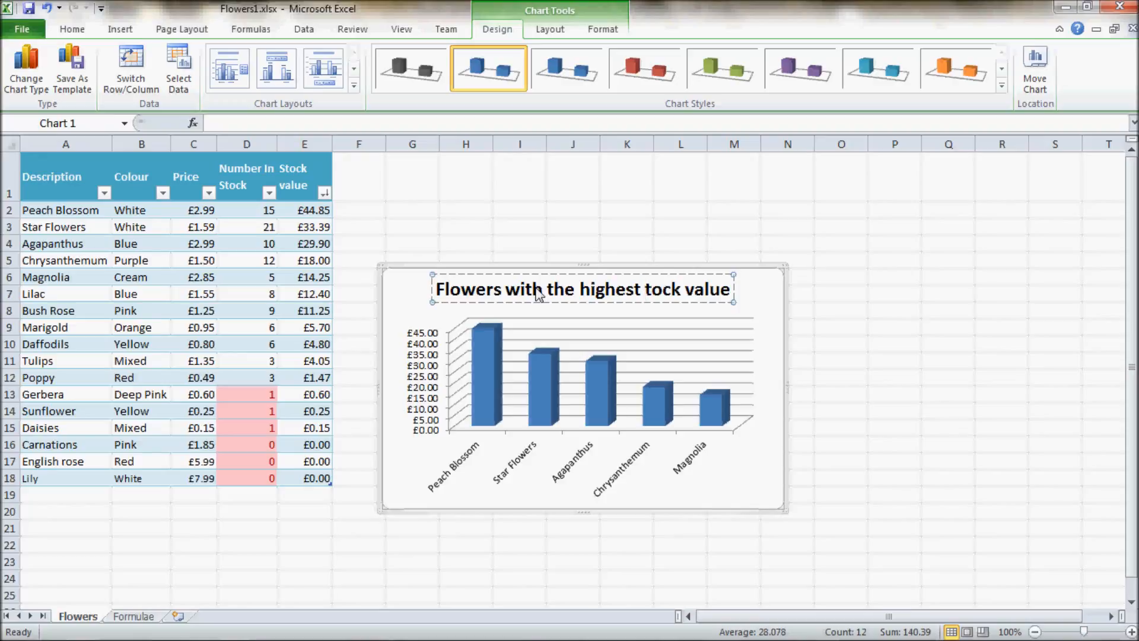
text(s)
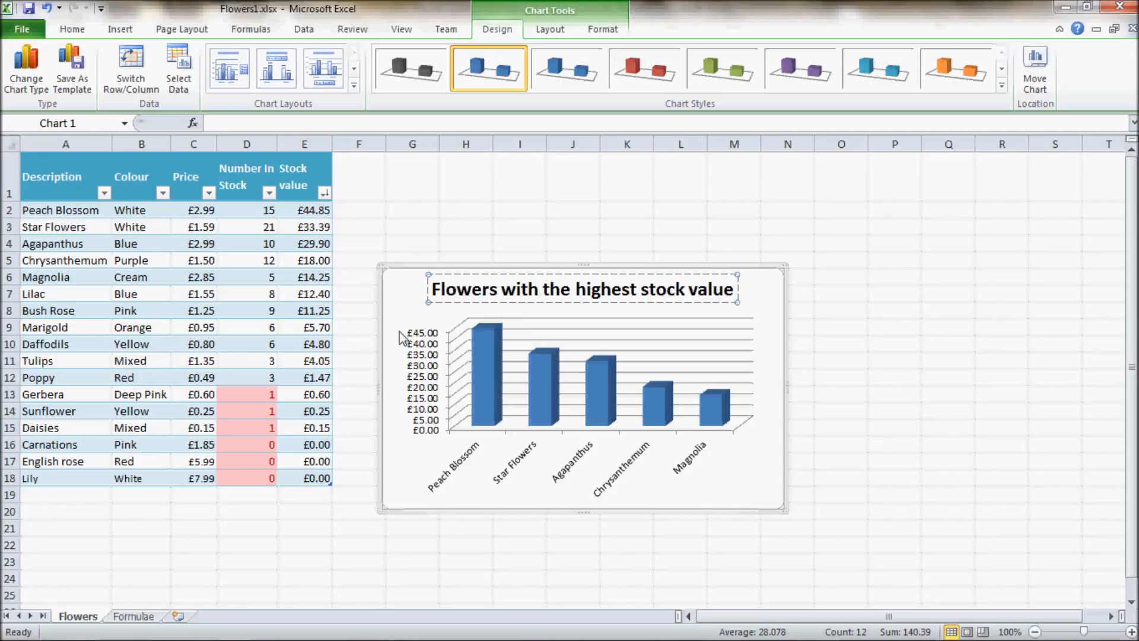
click(402, 303)
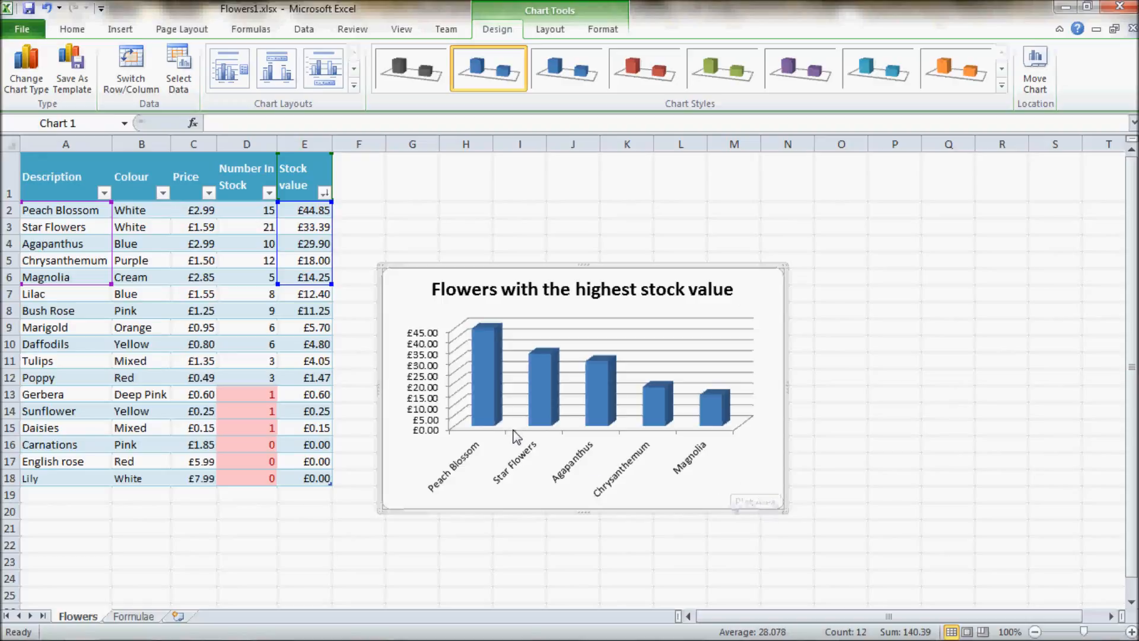
Add a horizontal axis title below the chart's category axis with the text "Flower".
click(706, 437)
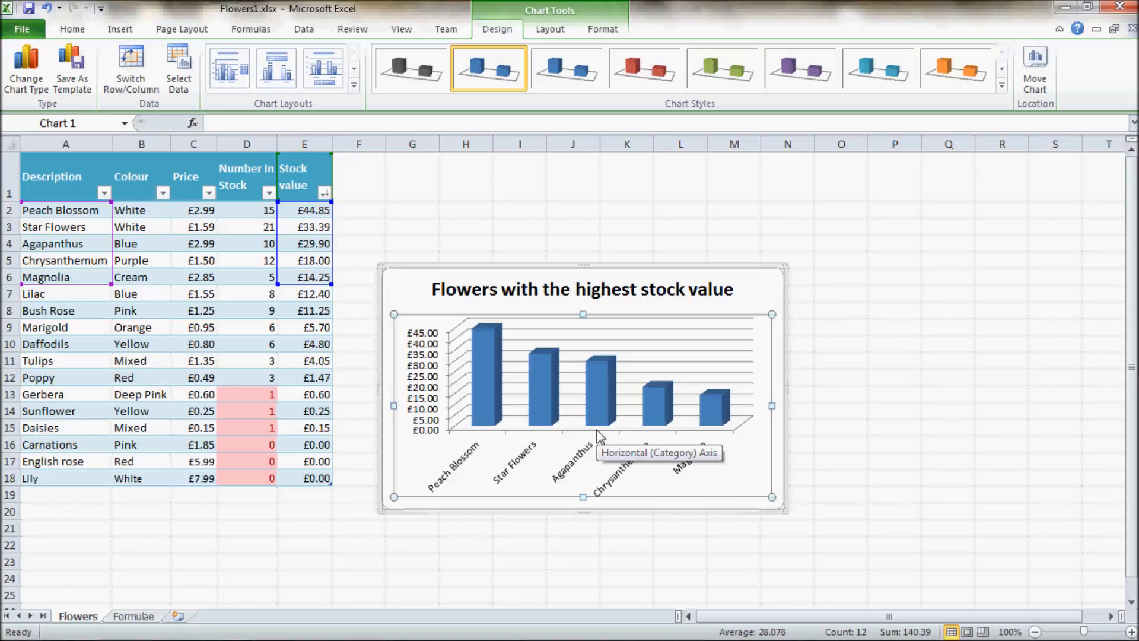
click(556, 33)
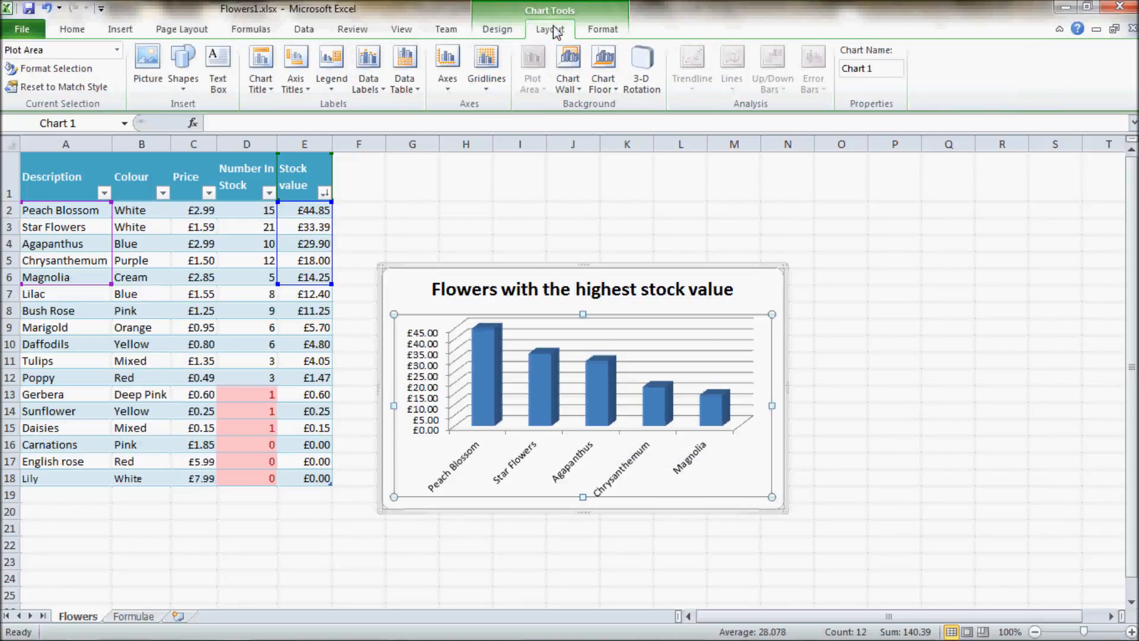
click(301, 89)
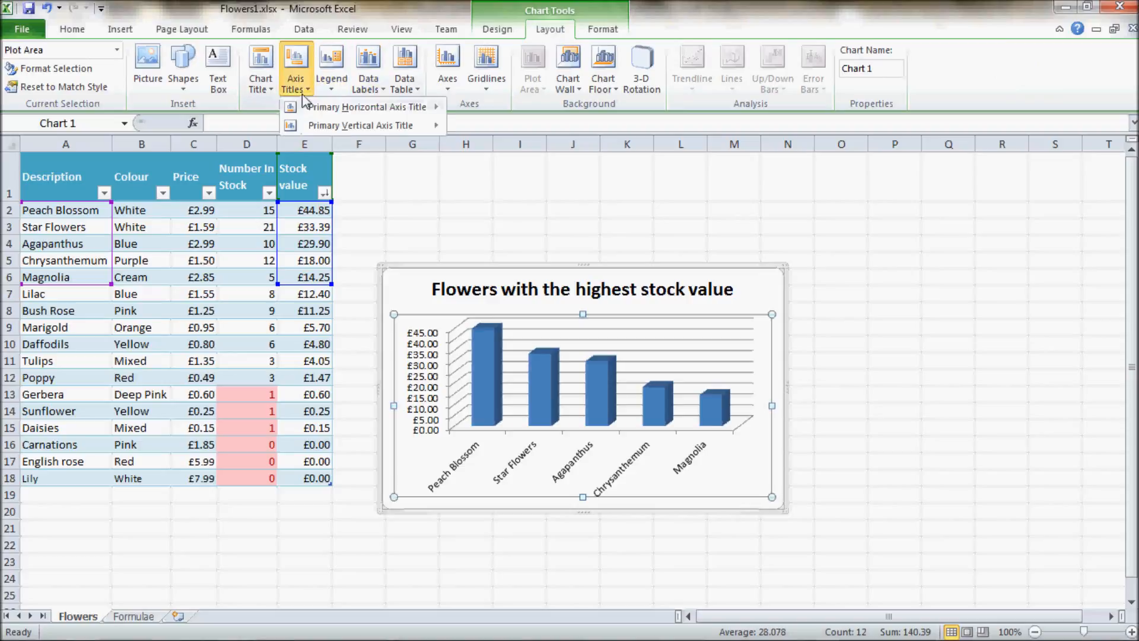
mouse_move(326, 109)
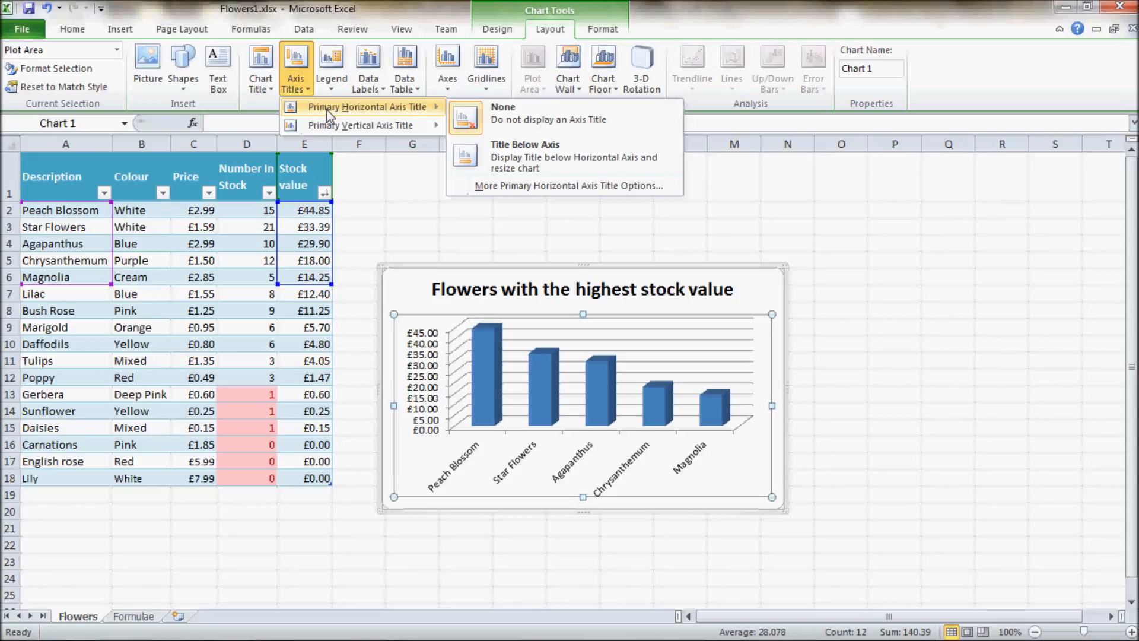
click(508, 168)
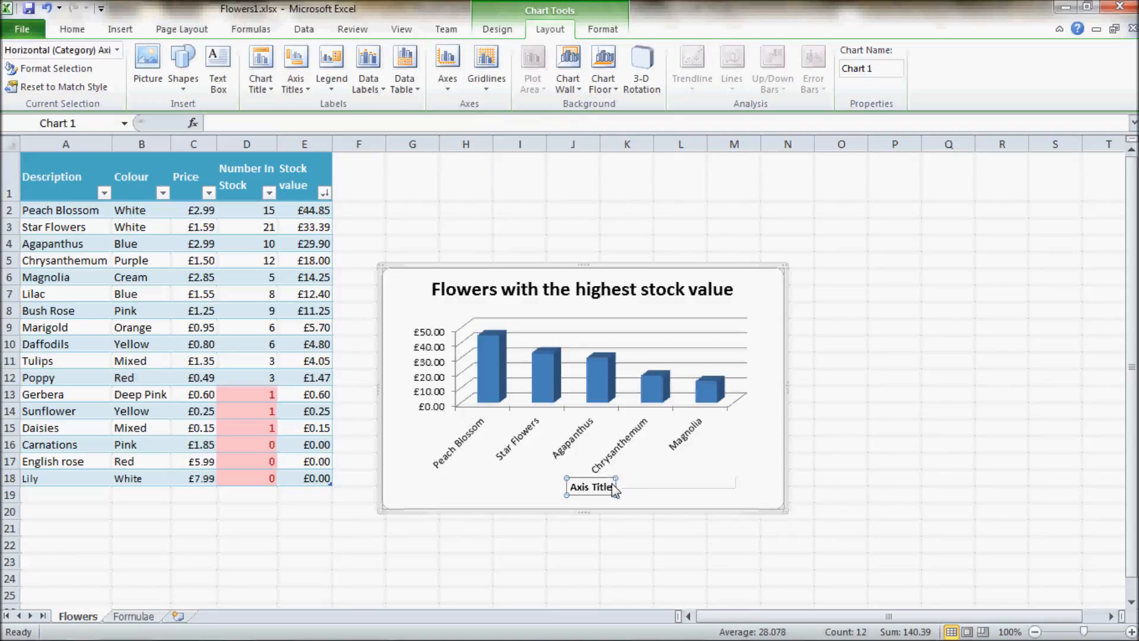
drag(611, 489, 556, 486)
text(Flower)
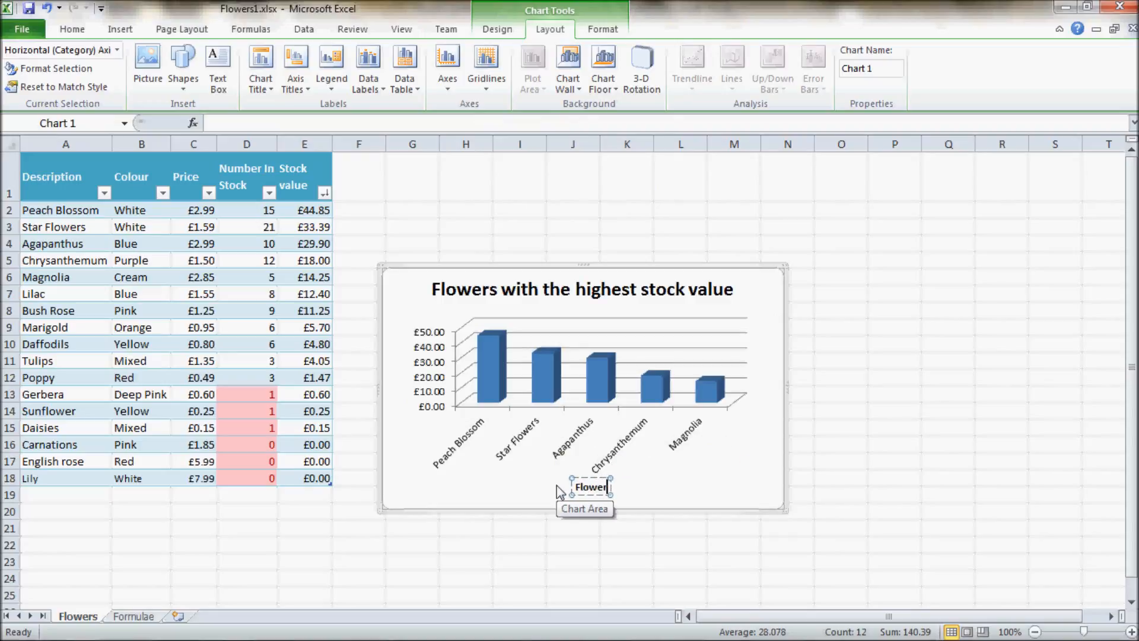
Add a rotated title to the chart's vertical axis with the text "Stock value".
click(444, 374)
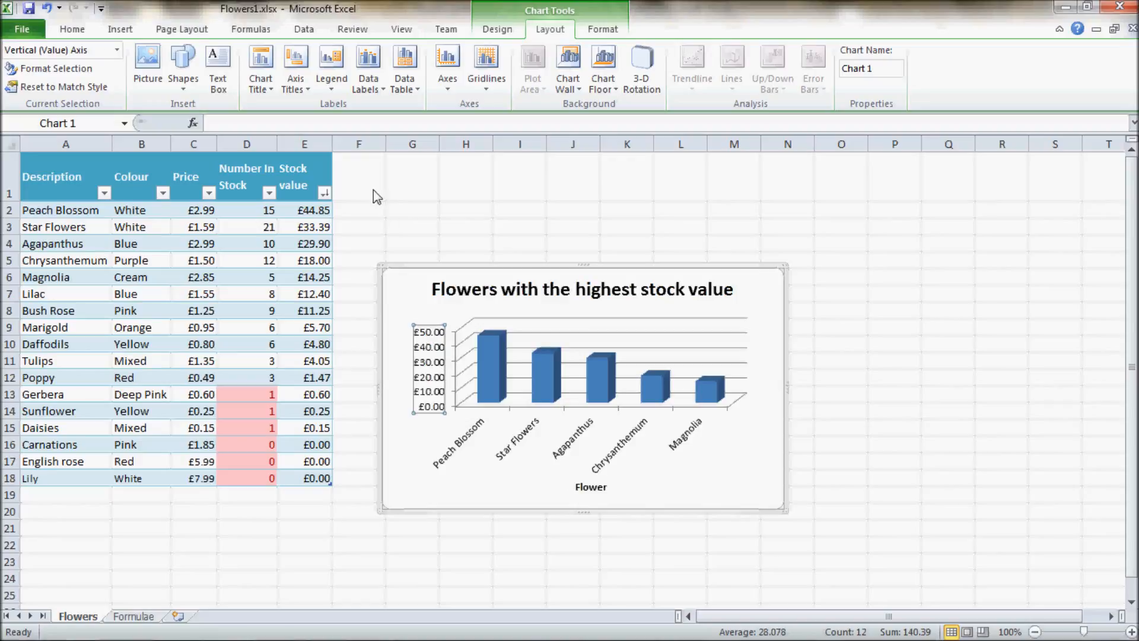
click(398, 290)
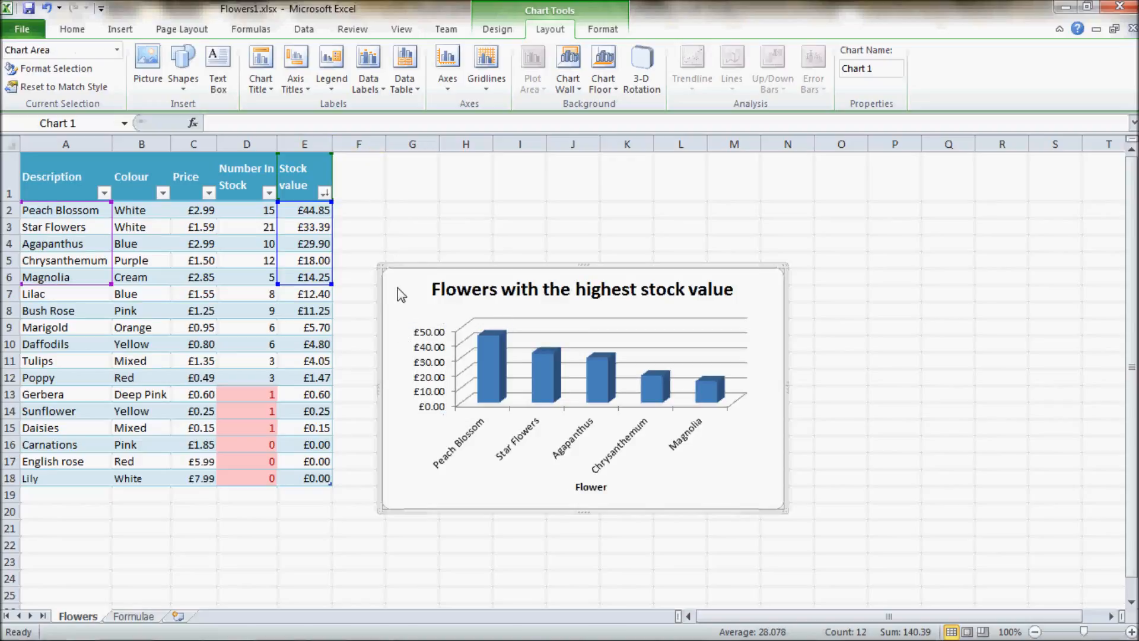
click(307, 91)
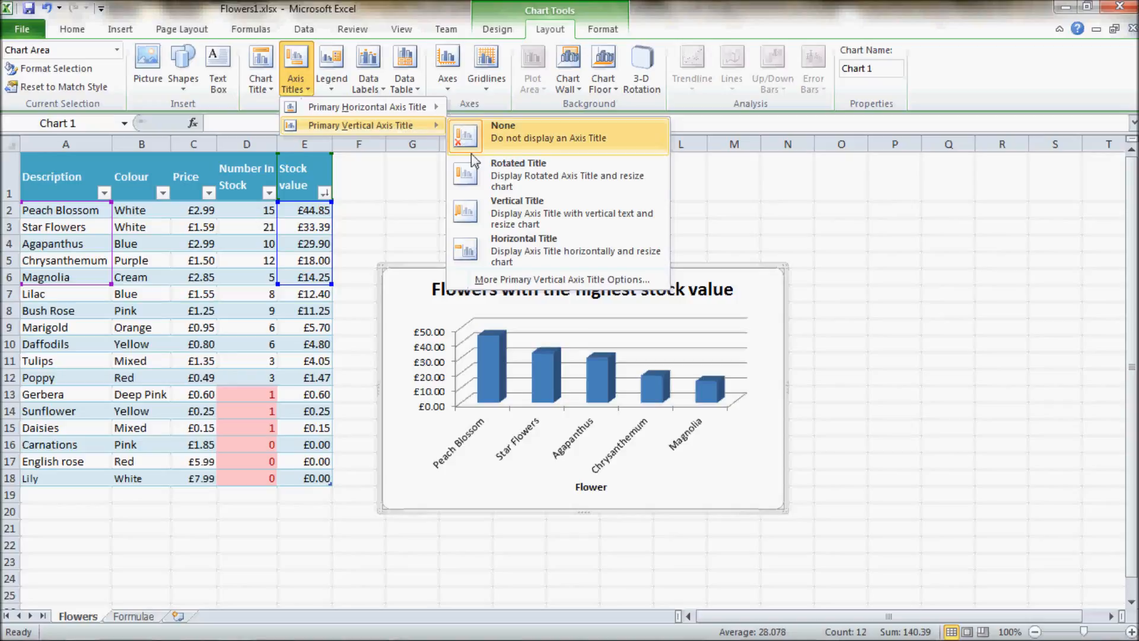
click(518, 186)
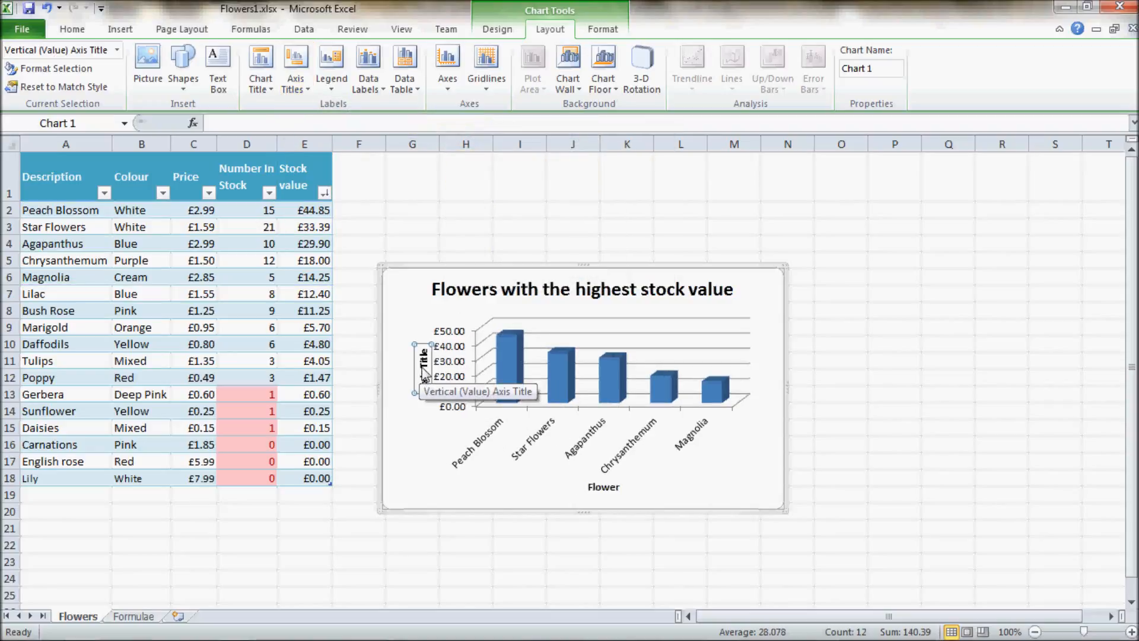
drag(423, 349, 423, 382)
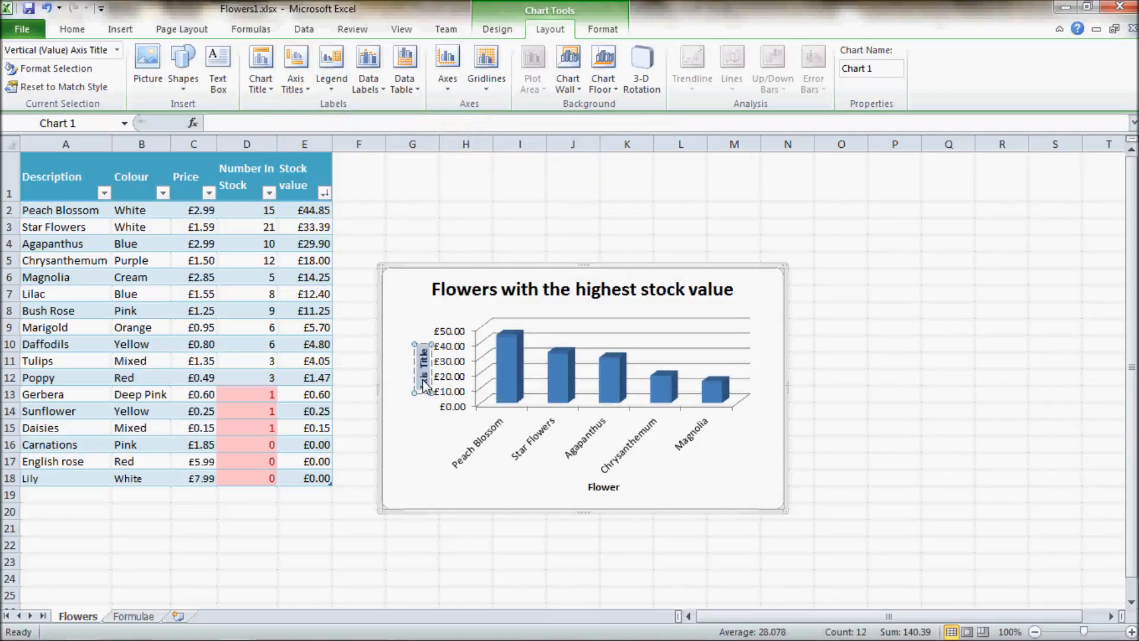
text(Stock)
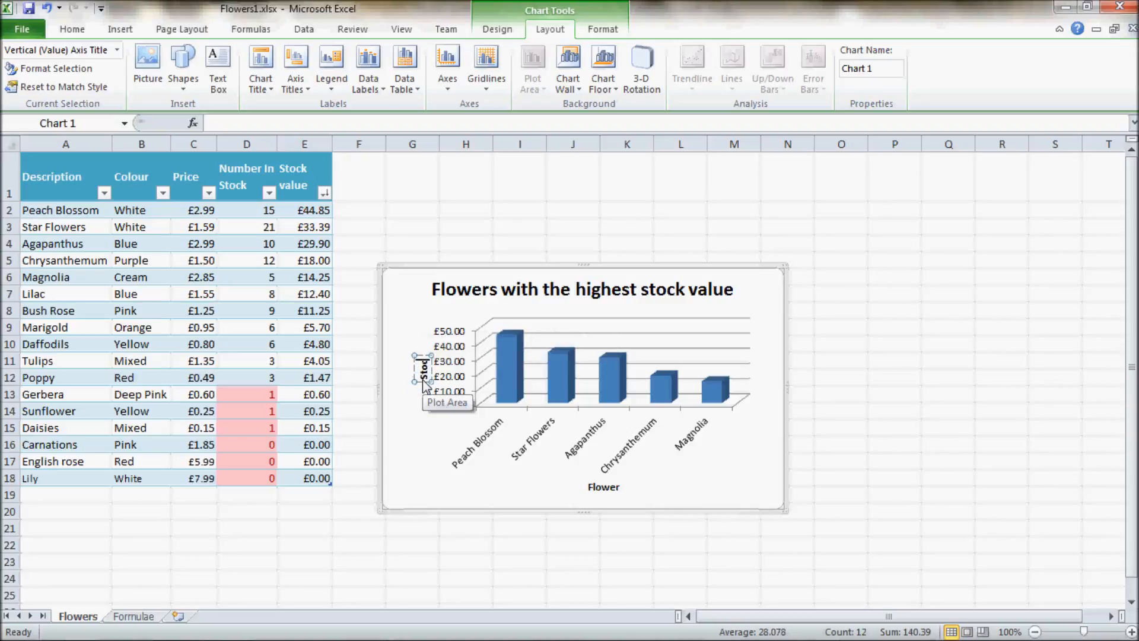
text( value)
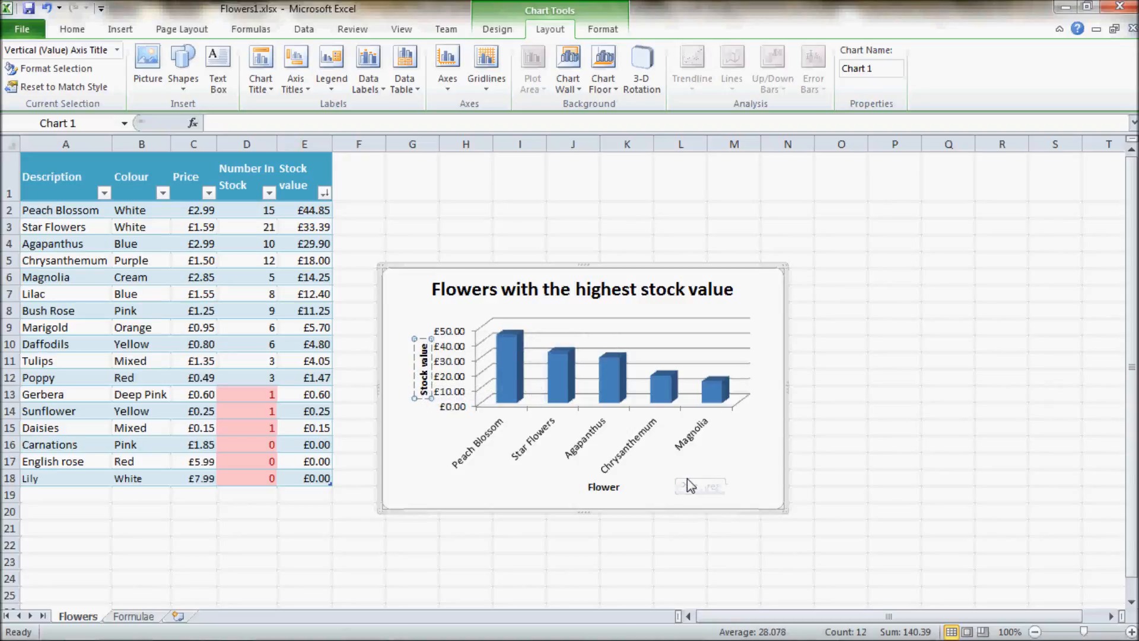
Move the chart up beside the first rows of the flower table and check the chart task in the Word document.
click(603, 269)
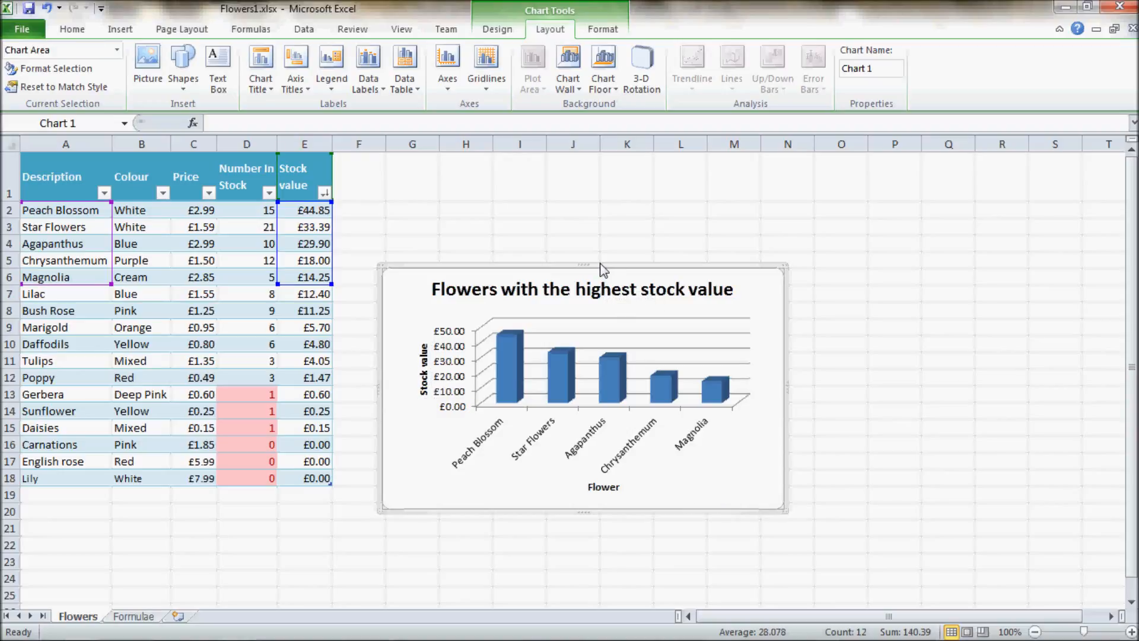
drag(600, 264, 597, 188)
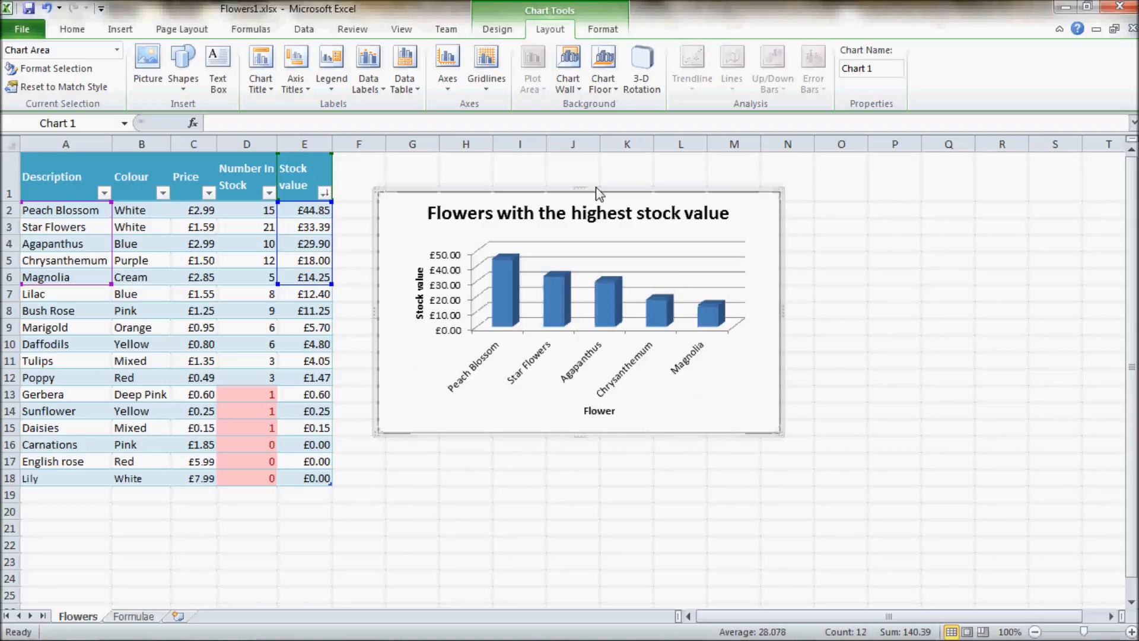
key(alt+Tab)
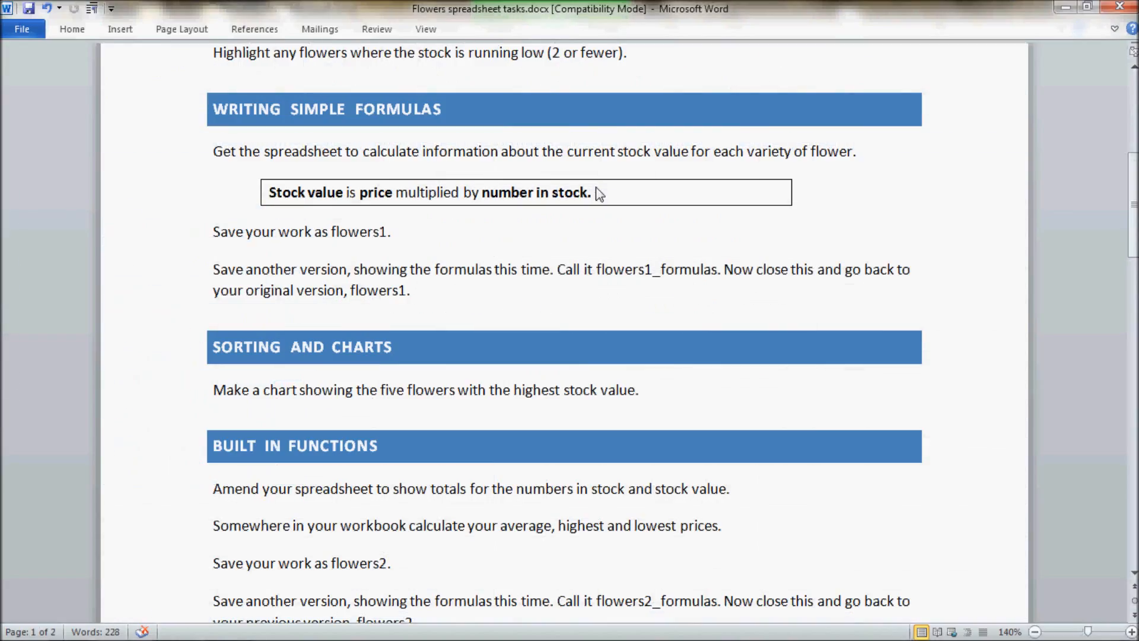
key(alt+Tab)
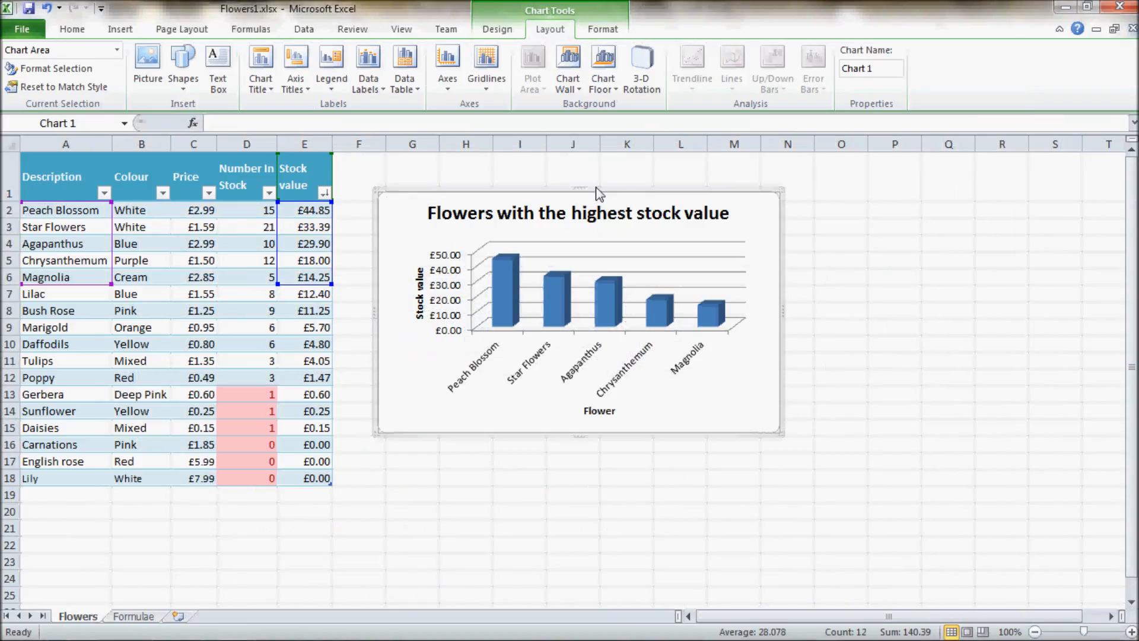
Preview the printout with only the chart selected and return to the worksheet.
click(17, 33)
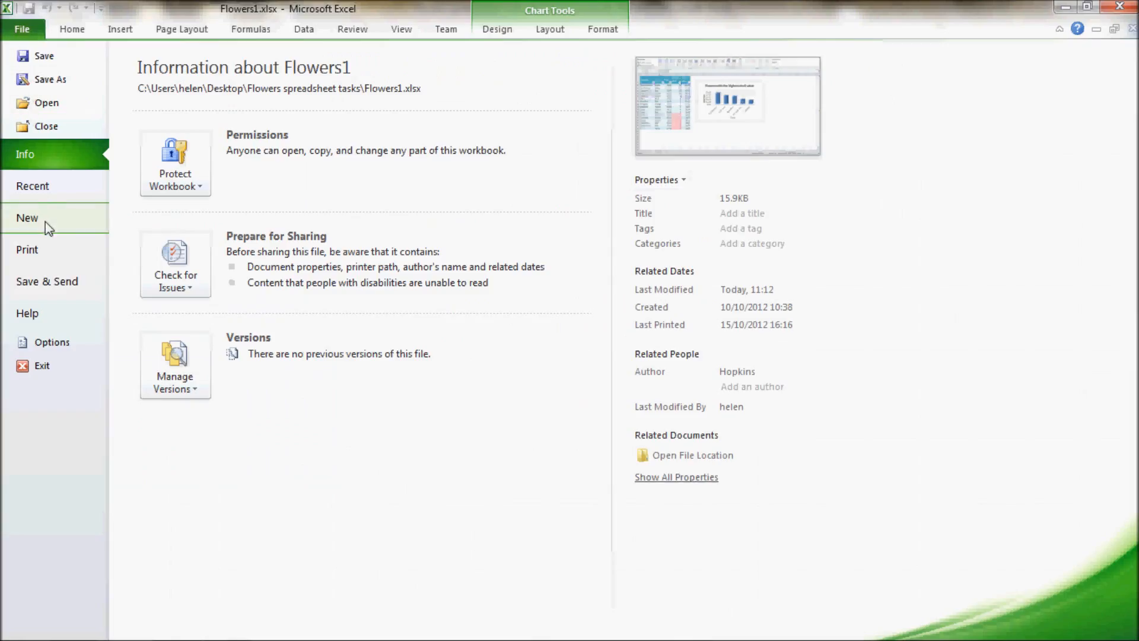
click(45, 250)
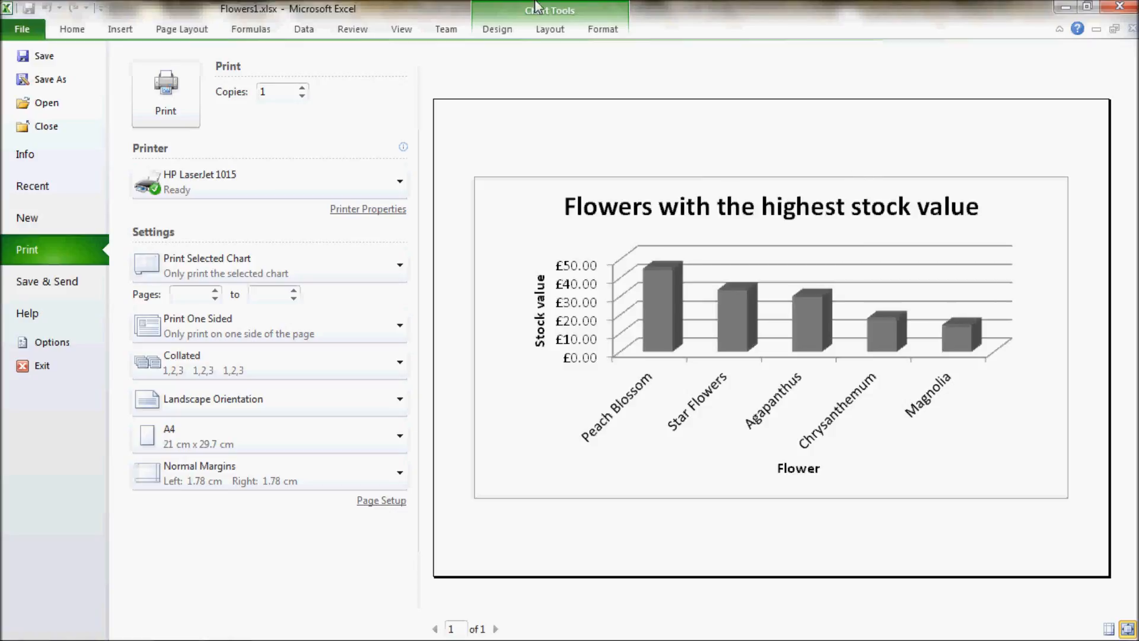
click(57, 34)
Deselect the chart by selecting empty cell A21 and preview the printout of the whole sheet.
key(super)
click(500, 474)
click(499, 473)
click(94, 515)
click(57, 532)
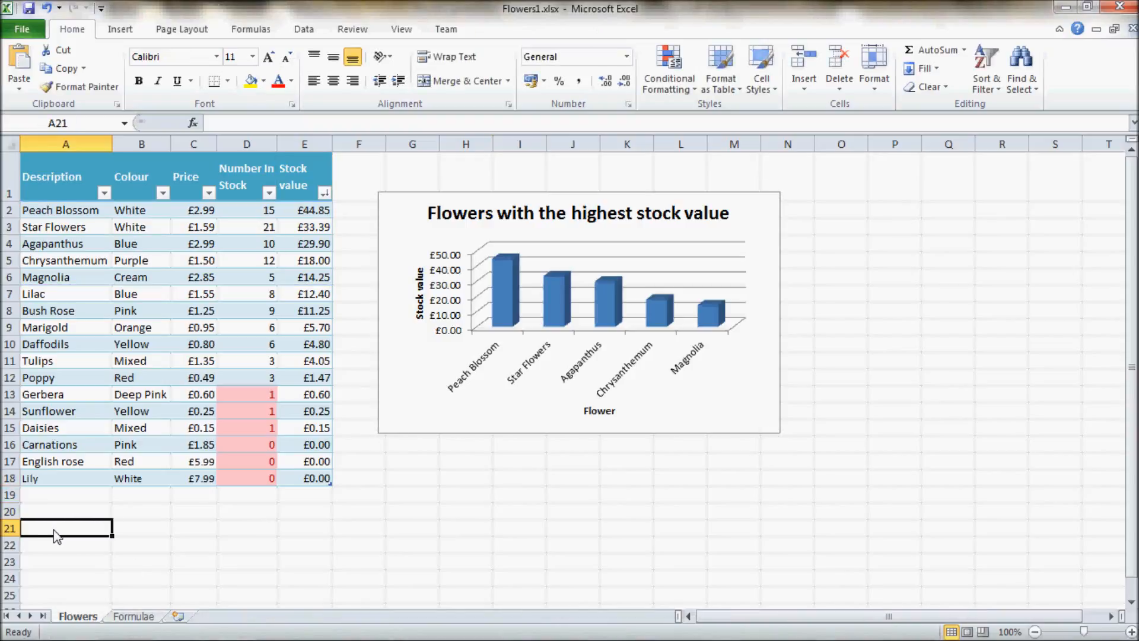
click(22, 29)
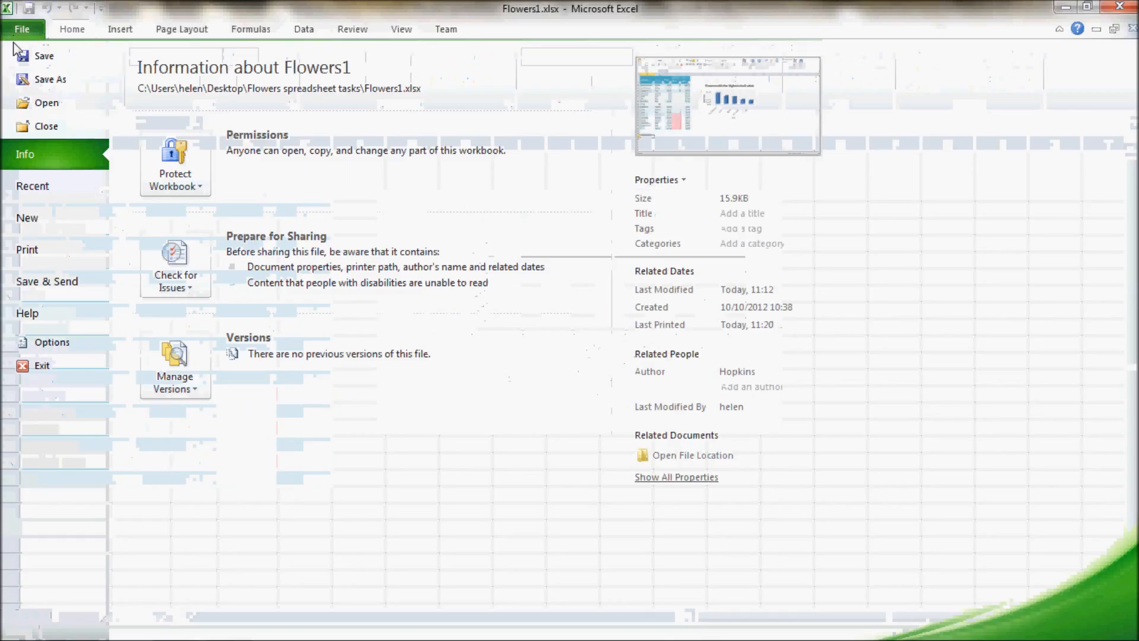
click(27, 248)
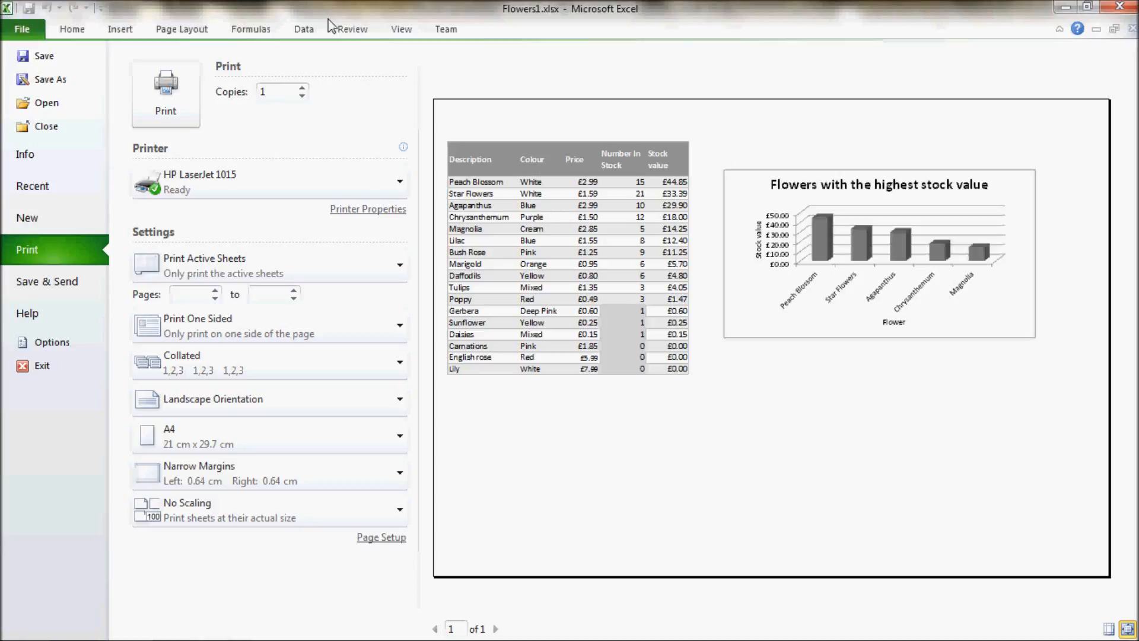
click(25, 23)
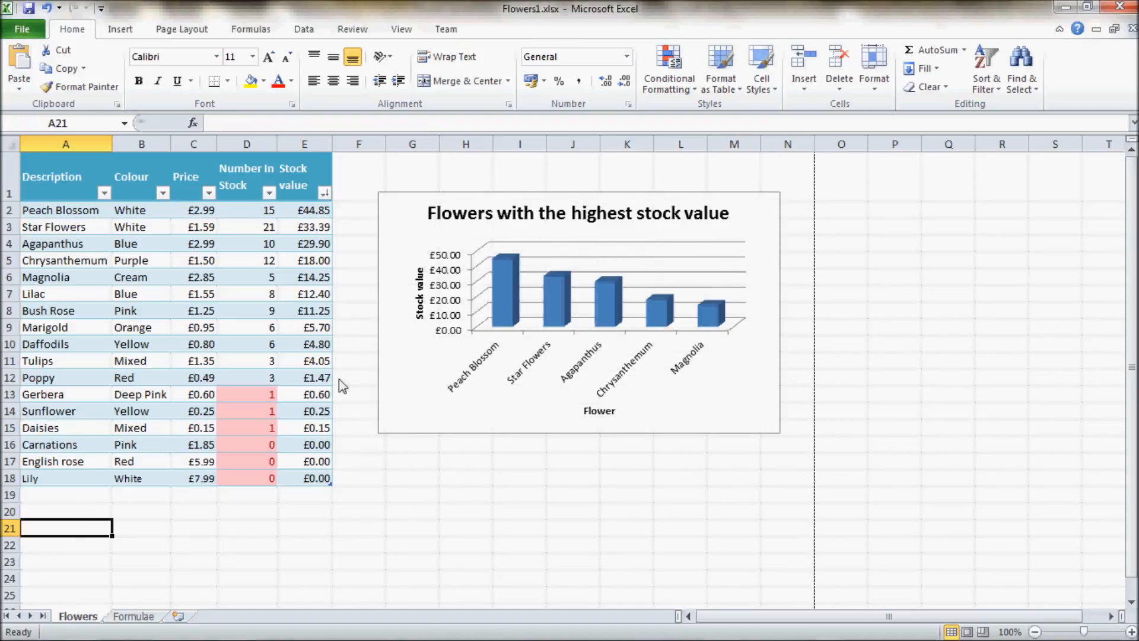
Examine the column shape options in the formatting of the chart's data series.
click(554, 294)
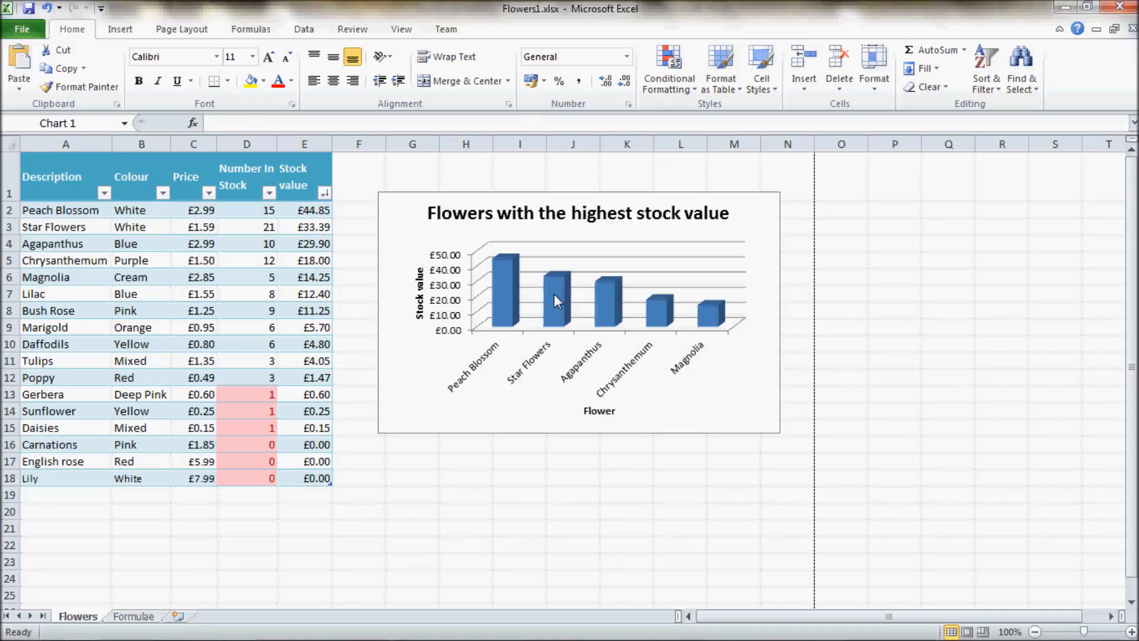
double_click(554, 294)
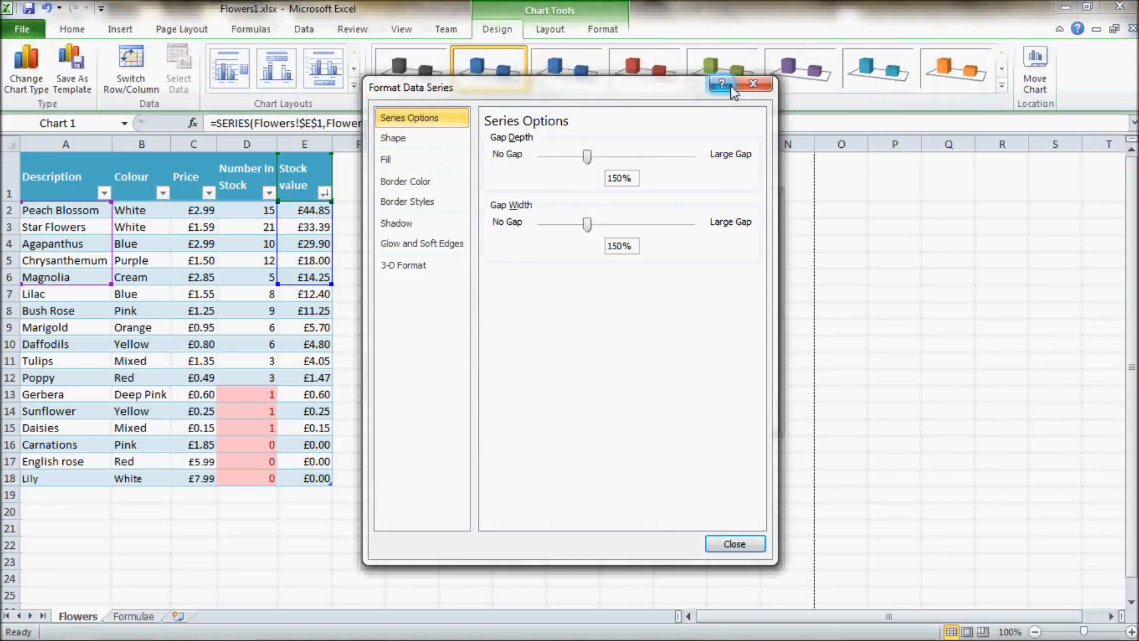
click(382, 143)
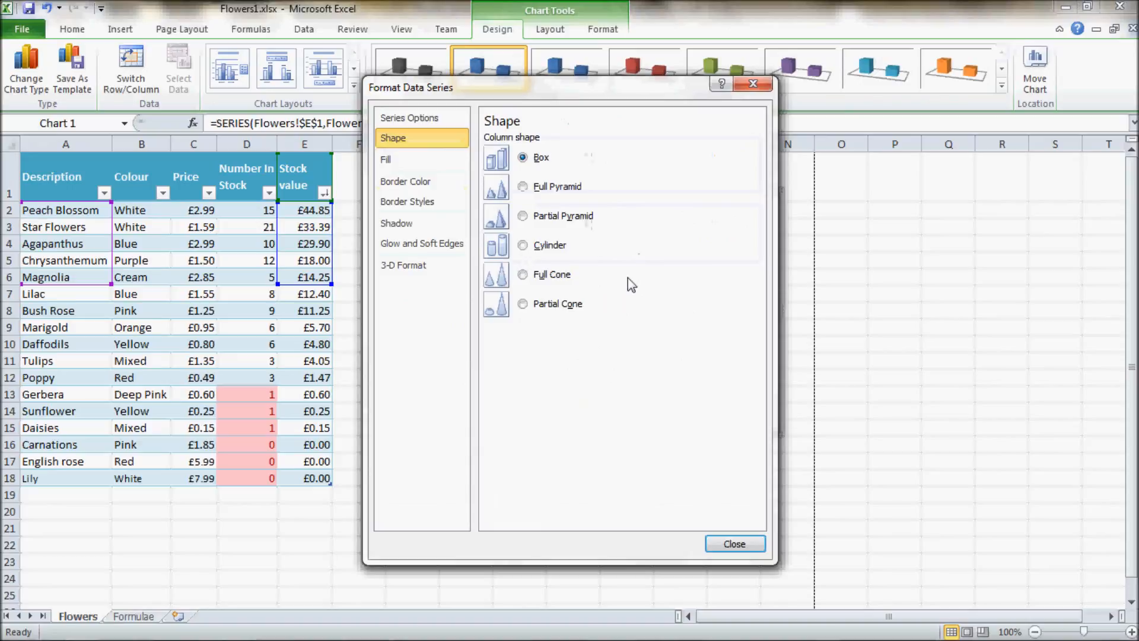
click(758, 86)
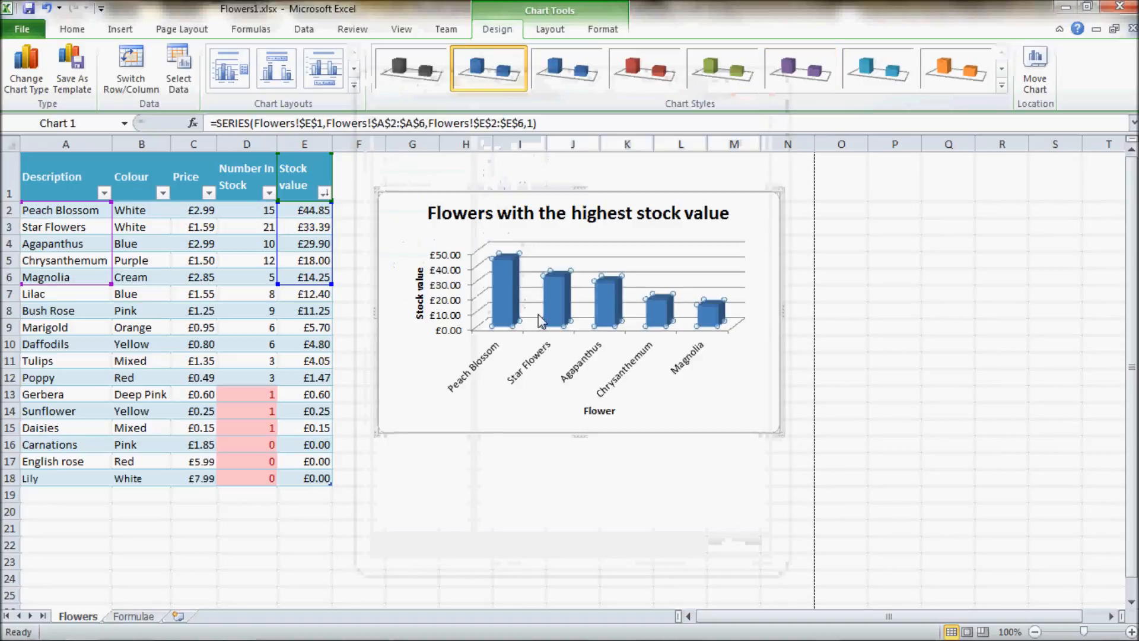
Try a light orange solid fill on only the Peach Blossom column of the chart and undo it.
click(555, 294)
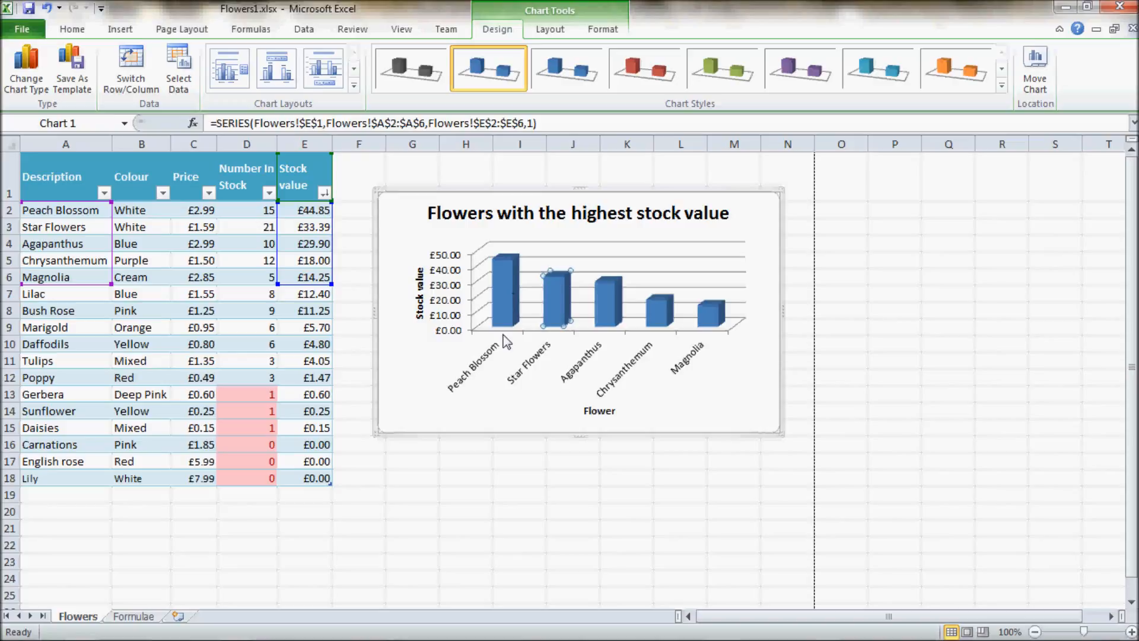
click(488, 351)
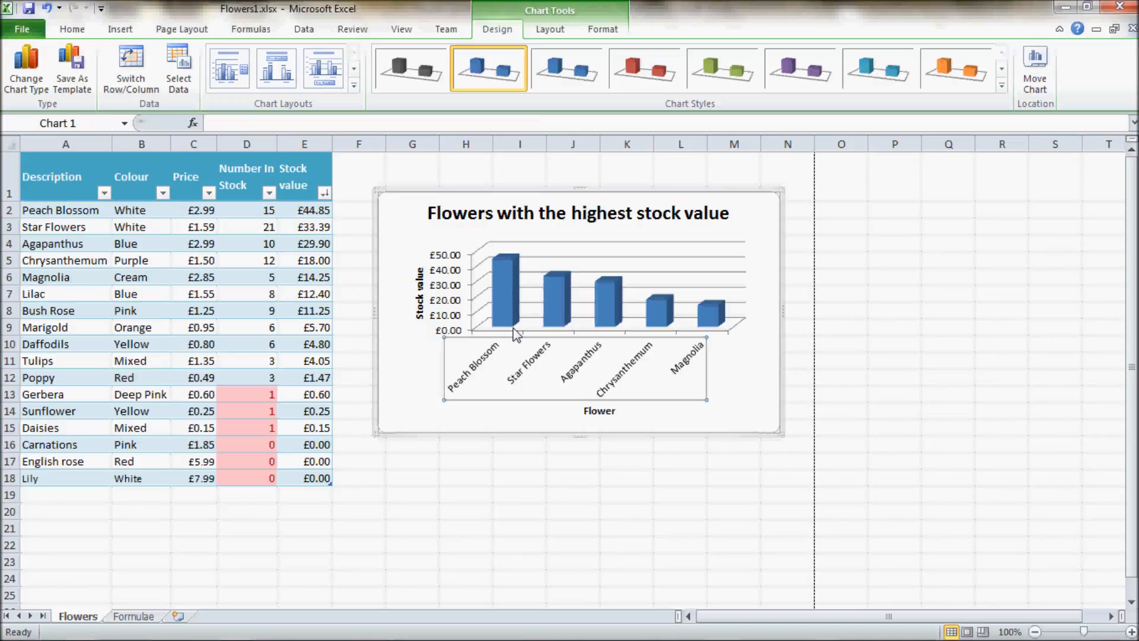
click(508, 299)
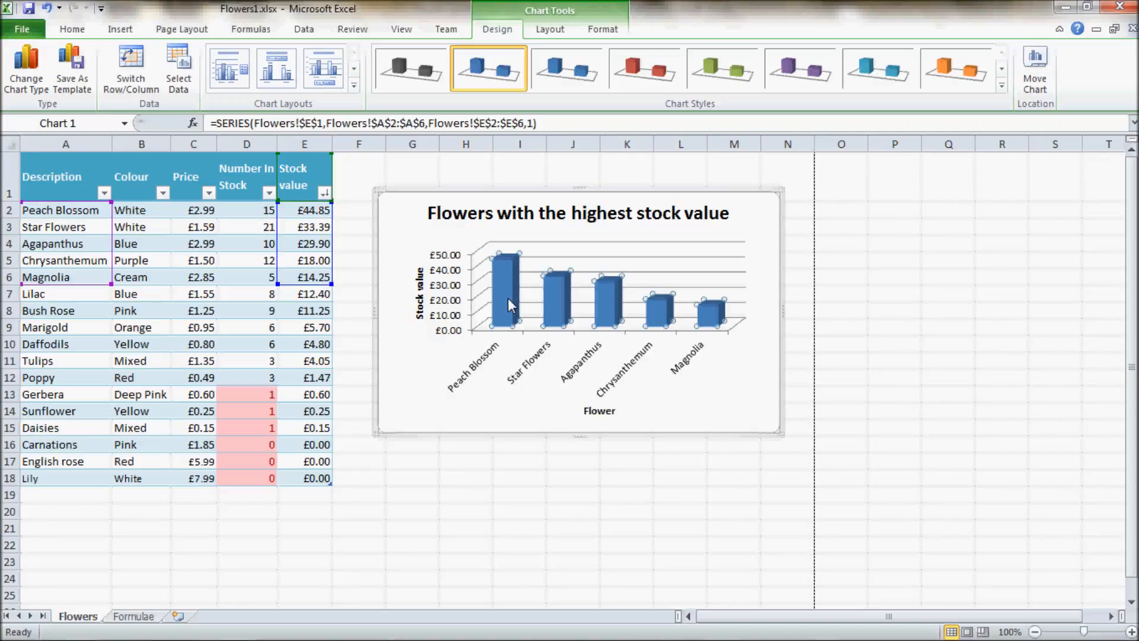
click(508, 297)
double_click(508, 298)
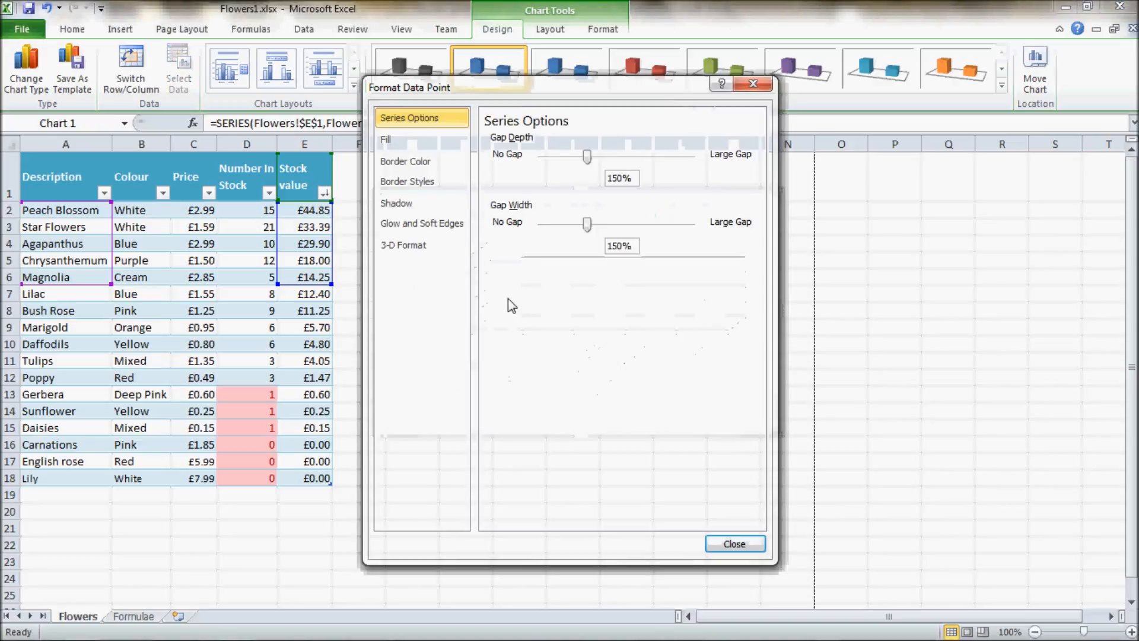
click(400, 162)
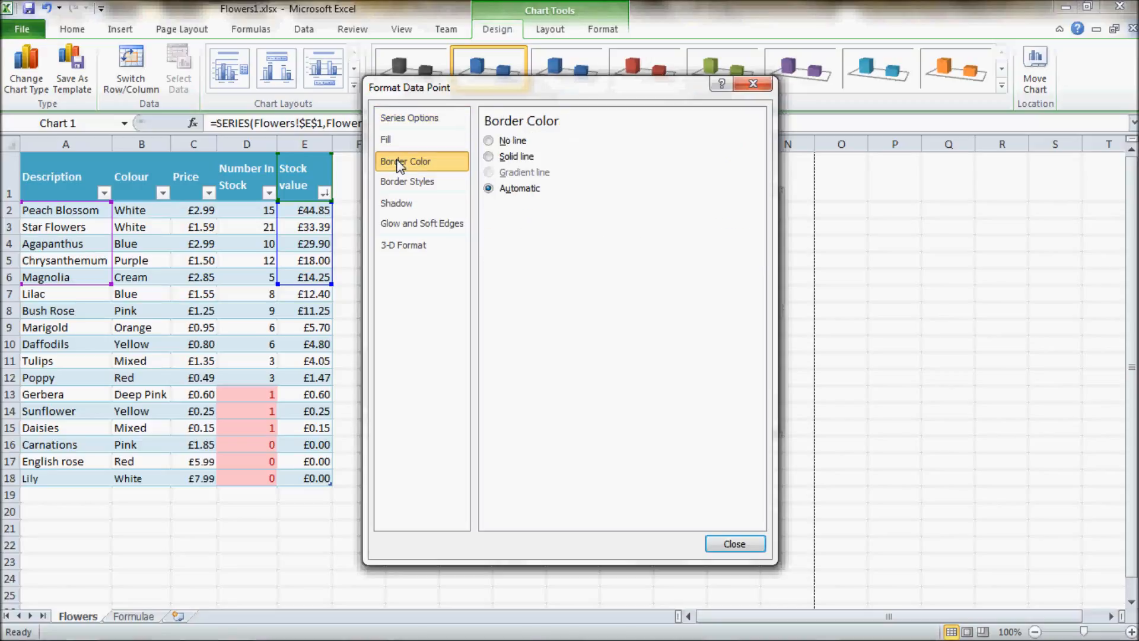
click(400, 181)
click(397, 140)
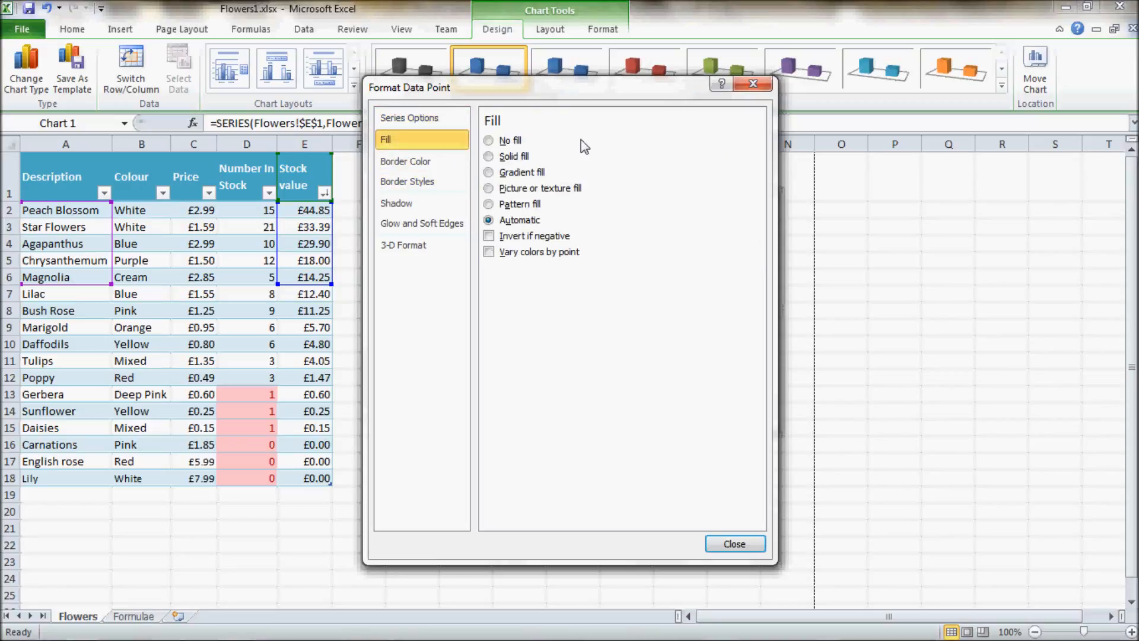
click(501, 157)
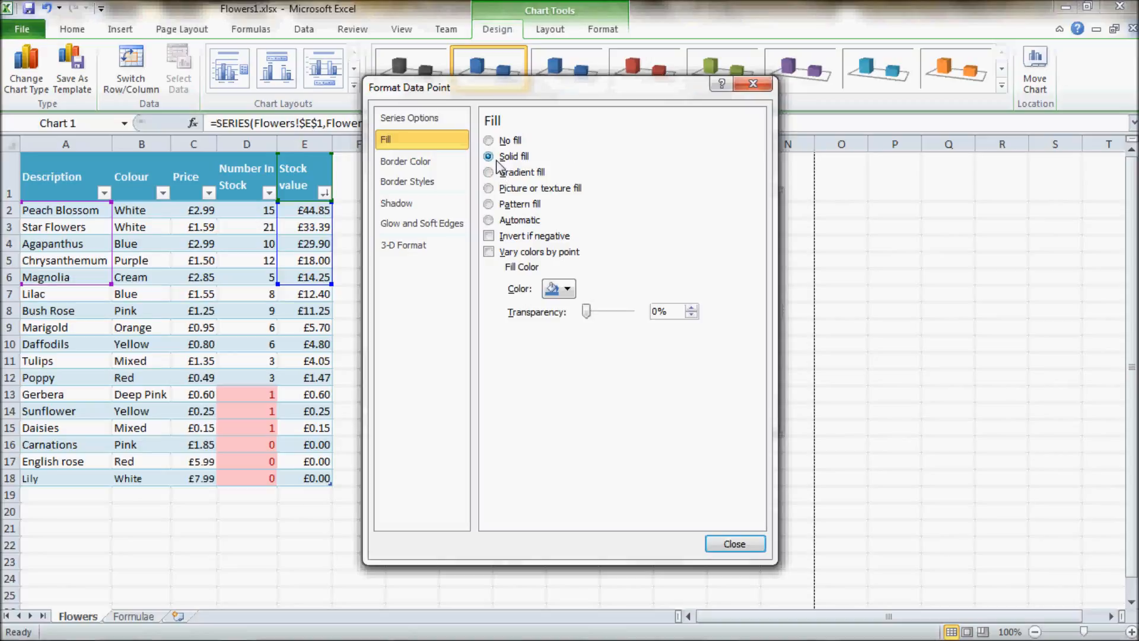
click(566, 289)
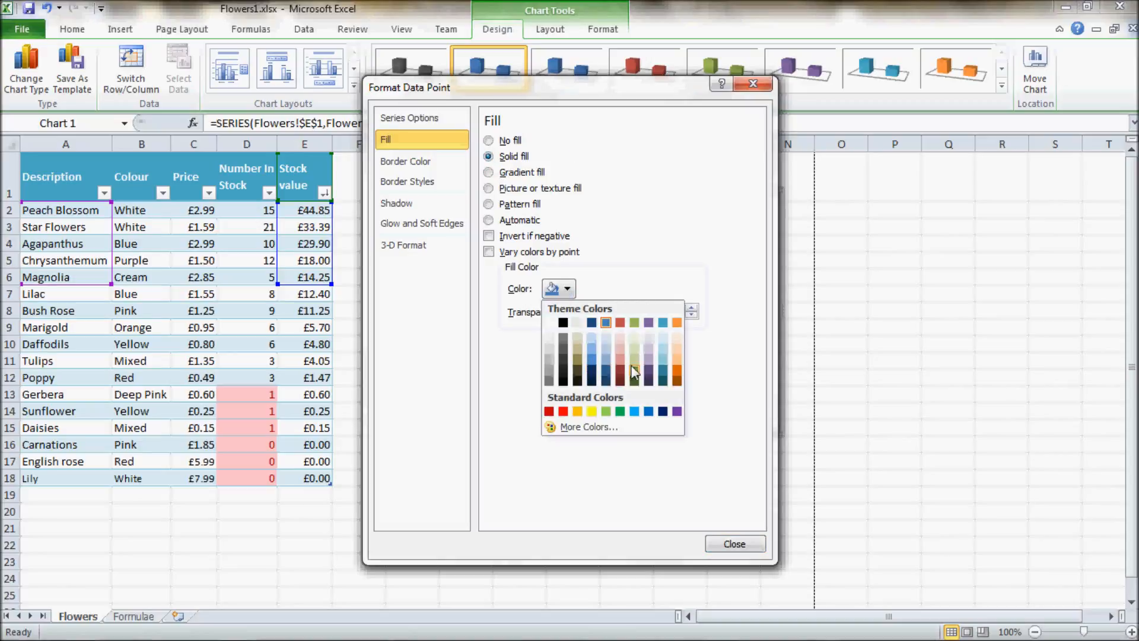
click(677, 354)
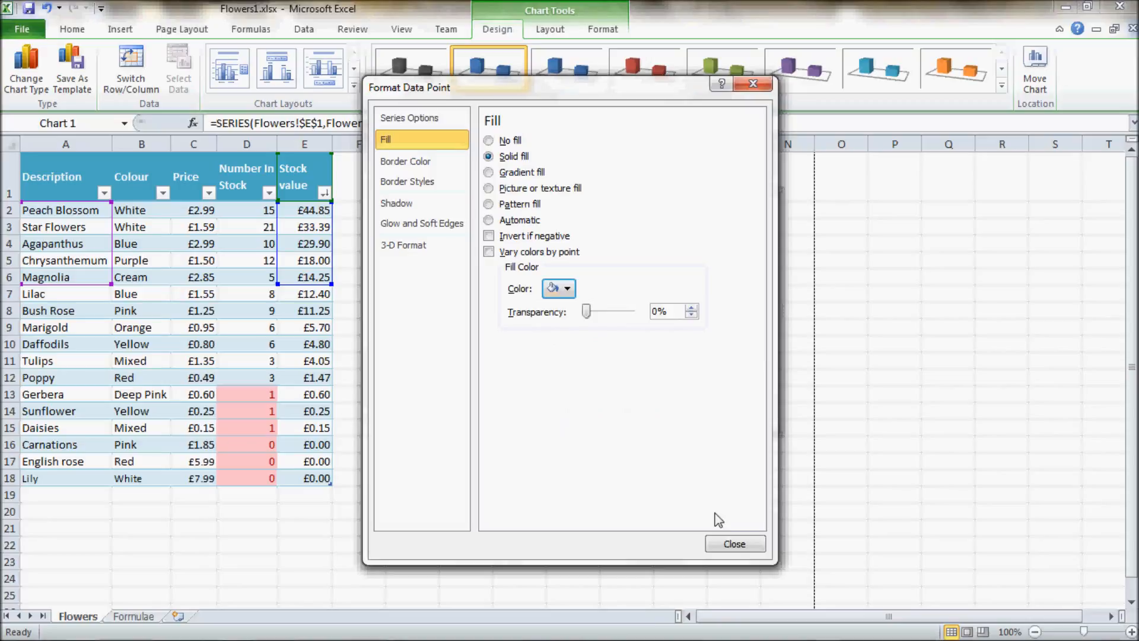
click(733, 544)
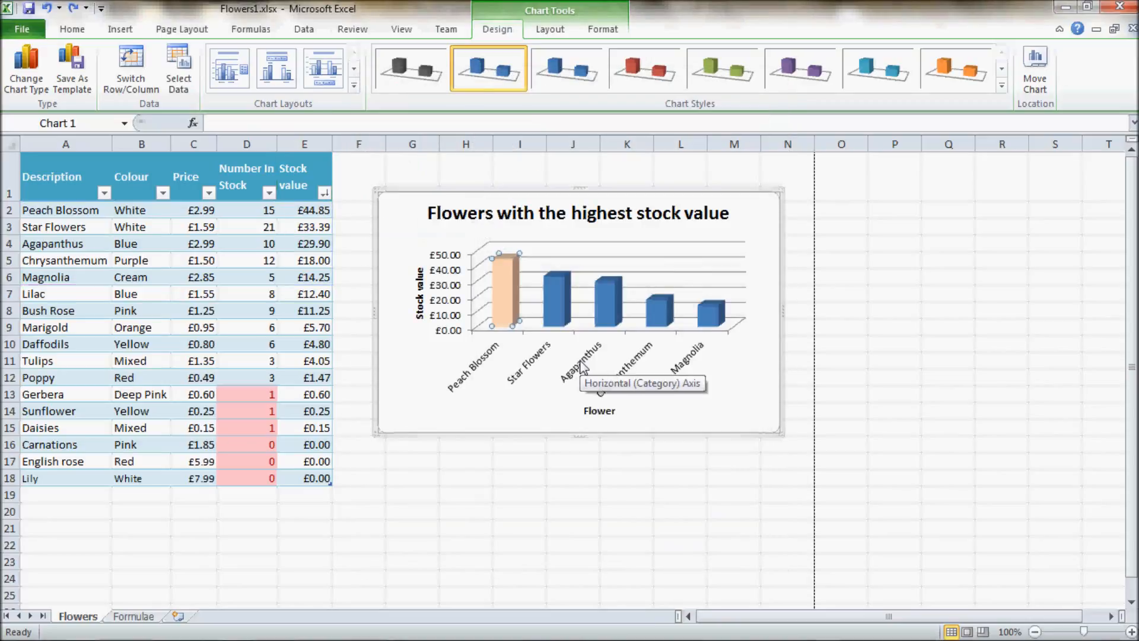
key(ctrl+z)
click(501, 409)
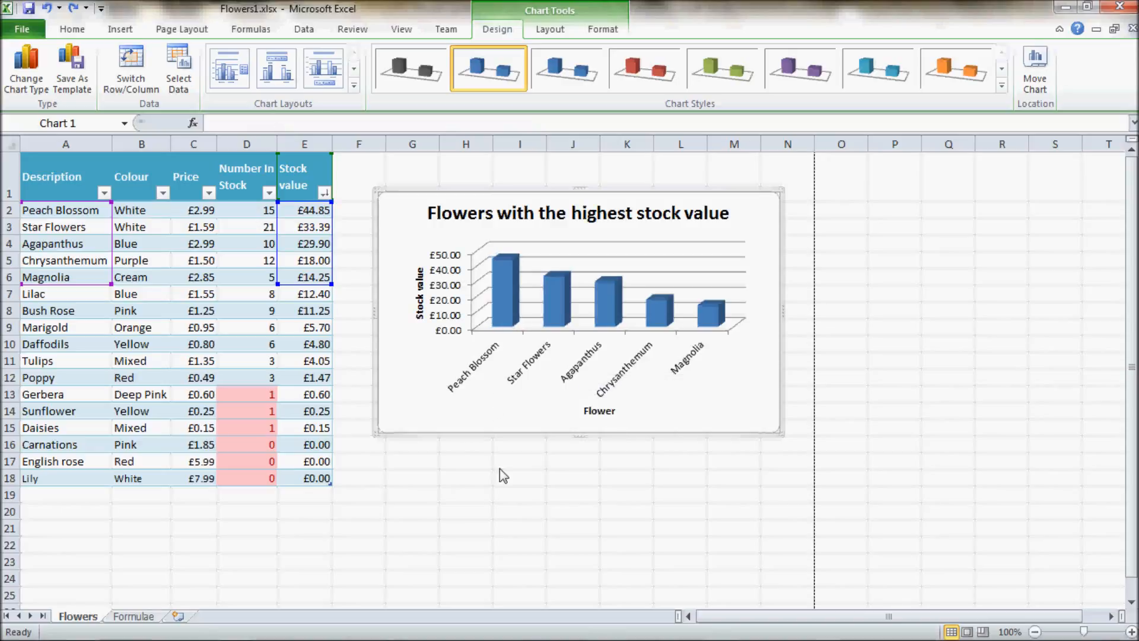
Switch to the Word task document to read the tasks under Built in Functions.
key(alt+Tab)
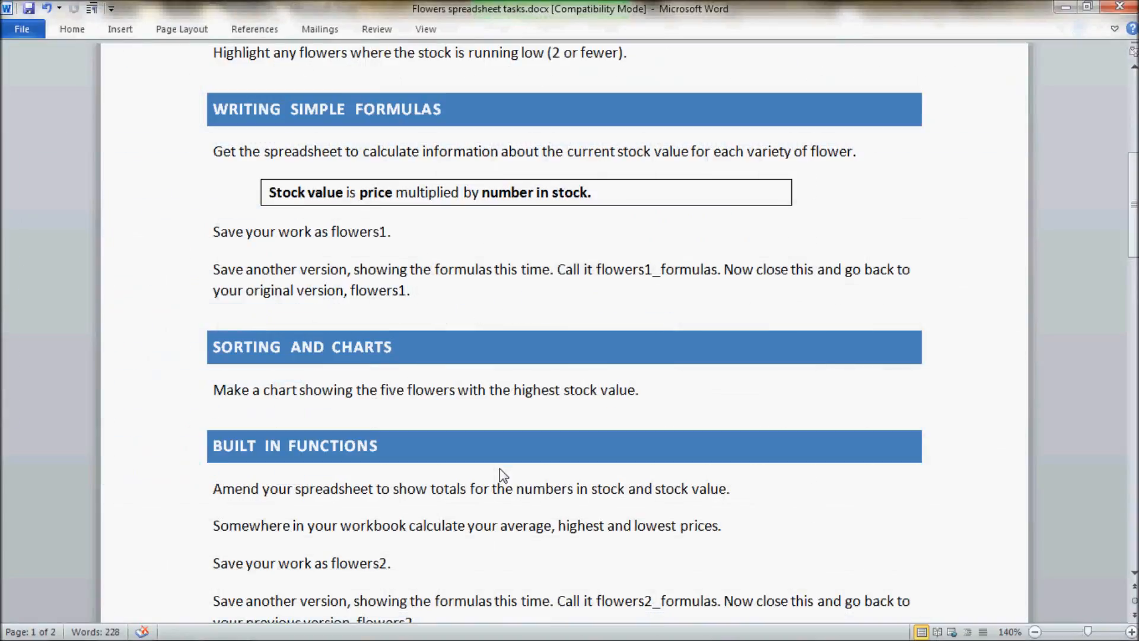